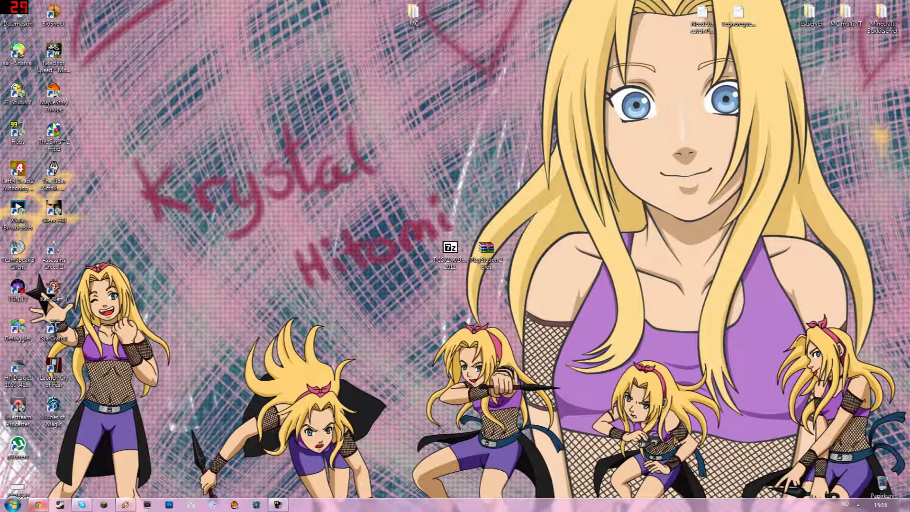
Switch to Chrome and open the Windows releases download page on pcsx2.net.
mouse_move(38, 506)
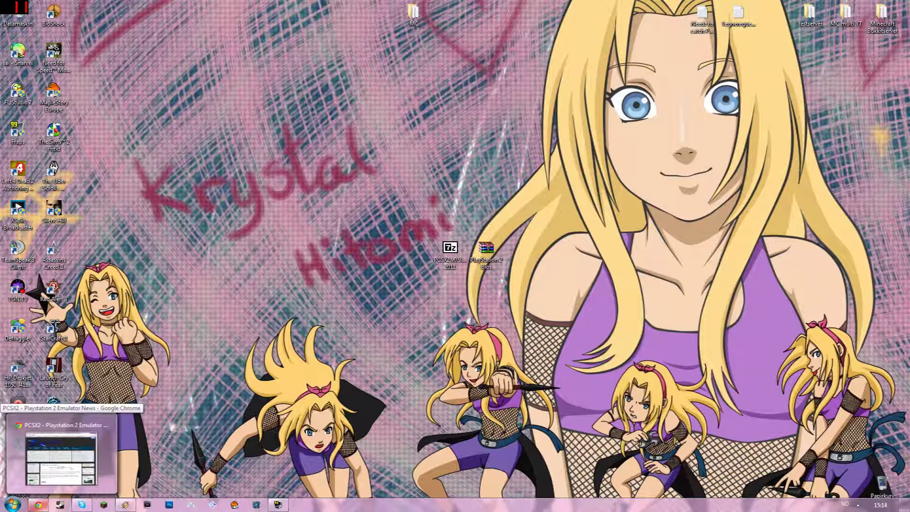
click(62, 457)
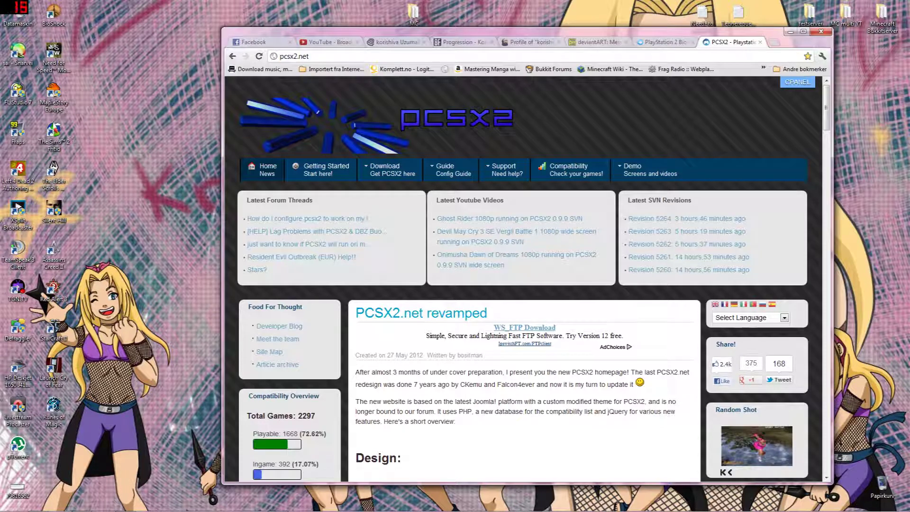
mouse_move(387, 172)
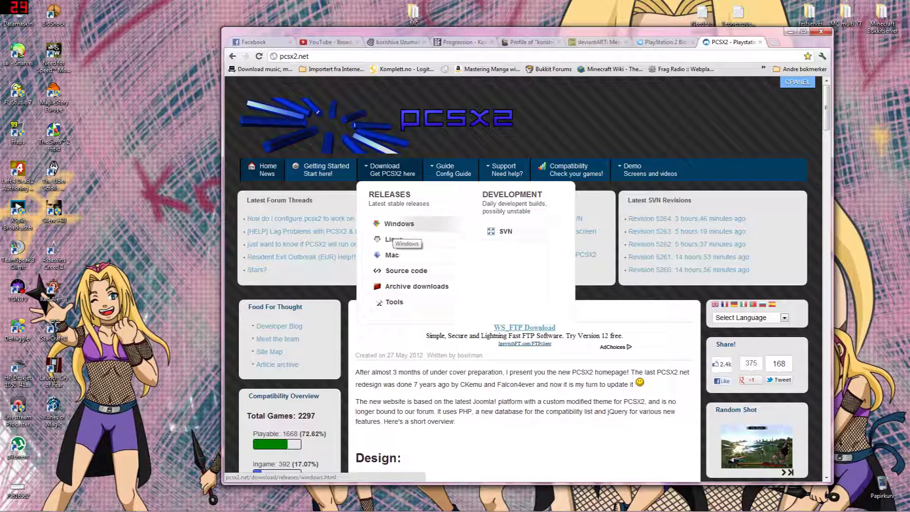
click(395, 226)
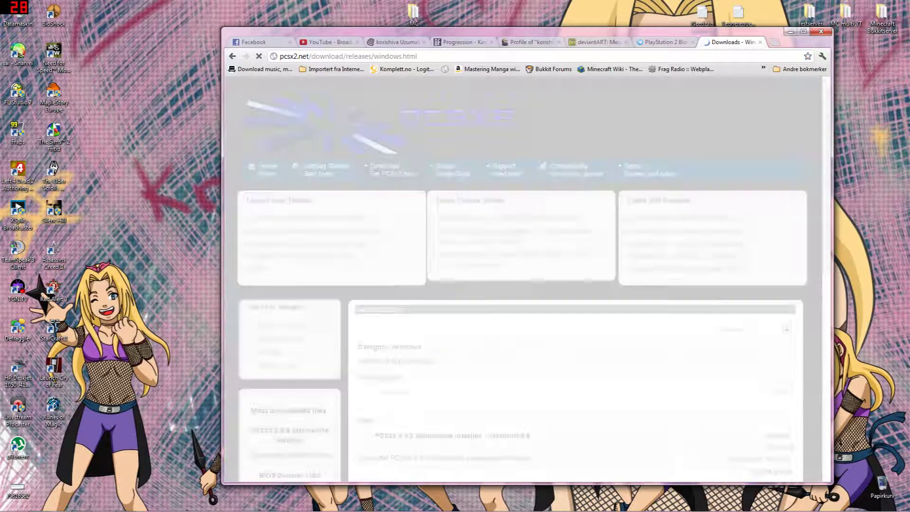
Start downloading the PCSX2 0.9.8 Standalone Installer, dismiss the save dialog, and minimize the browser.
scroll(523, 280, down, 2)
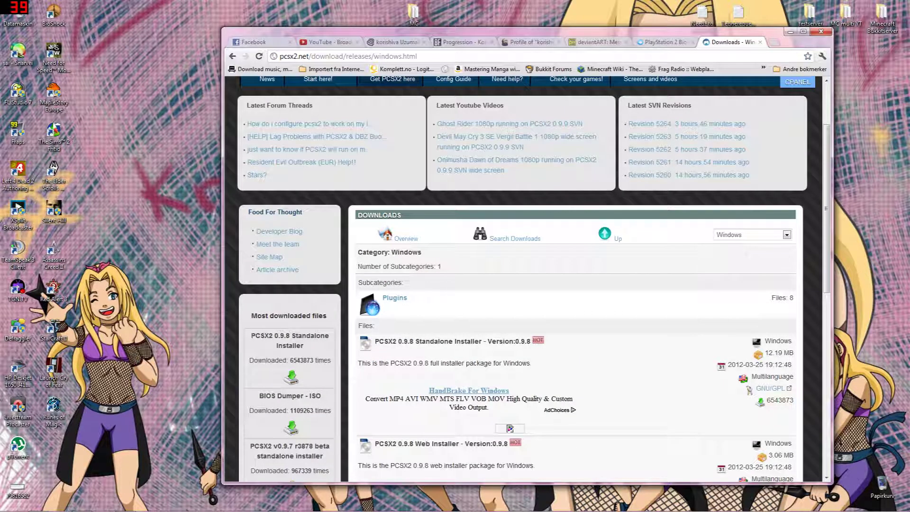
scroll(526, 279, down, 1)
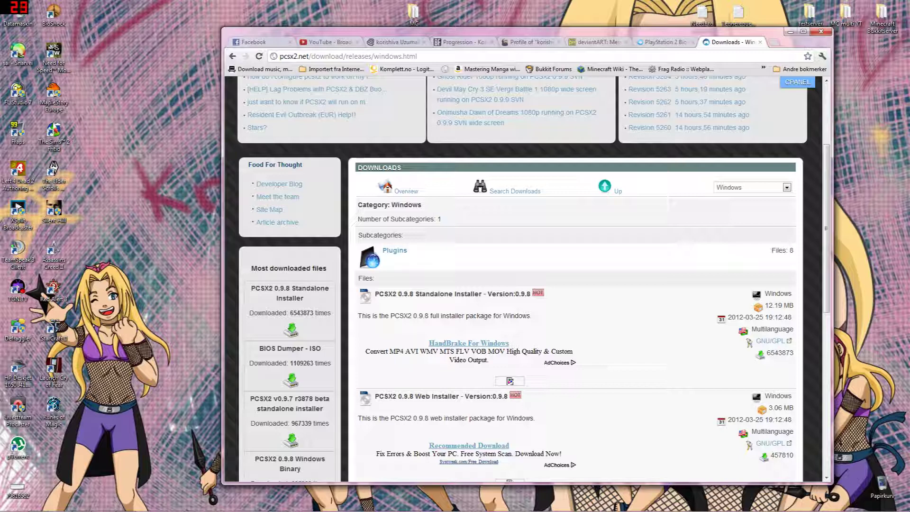
scroll(533, 279, down, 1)
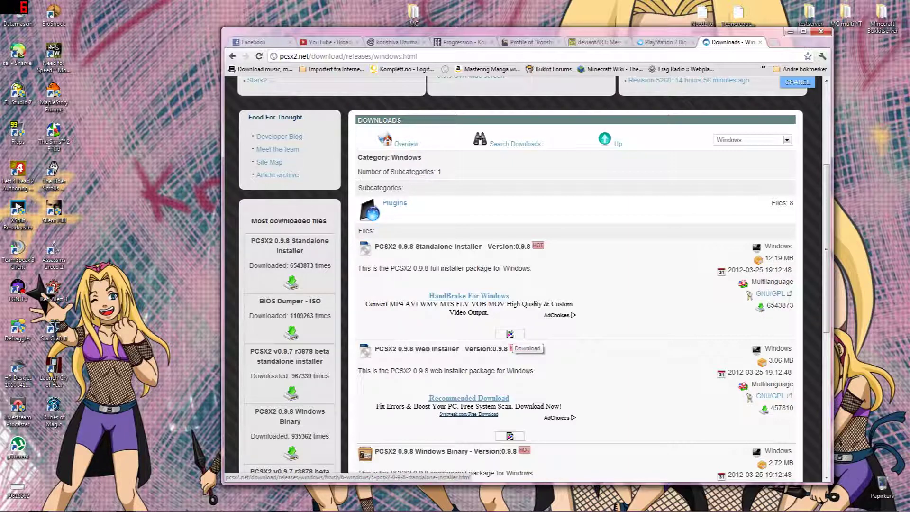
click(510, 334)
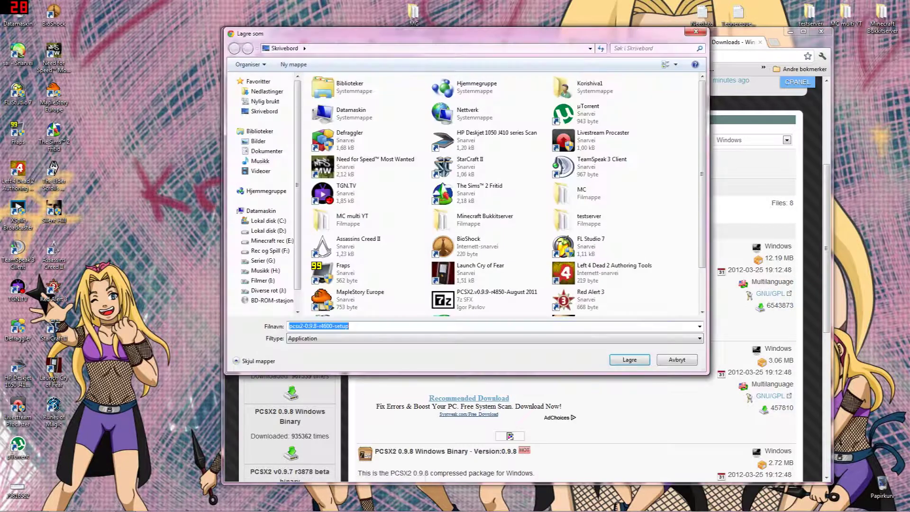
scroll(505, 195, down, 2)
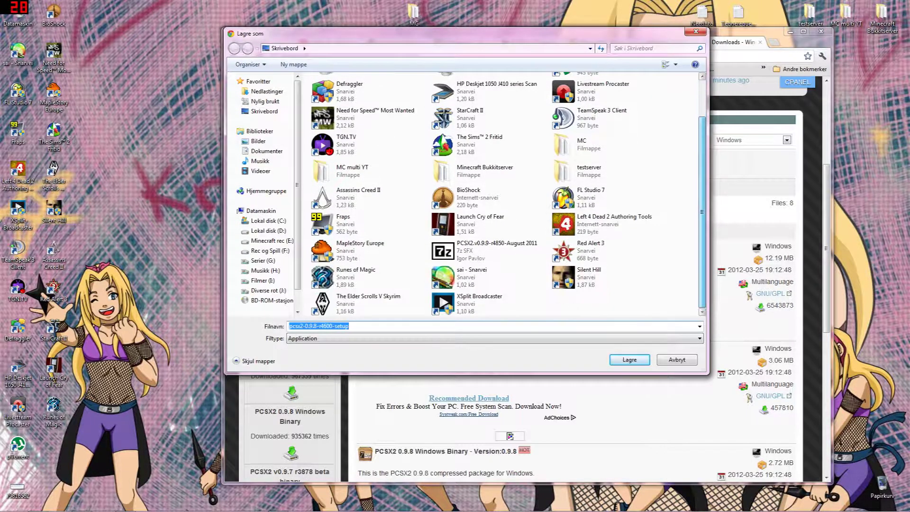
key(Return)
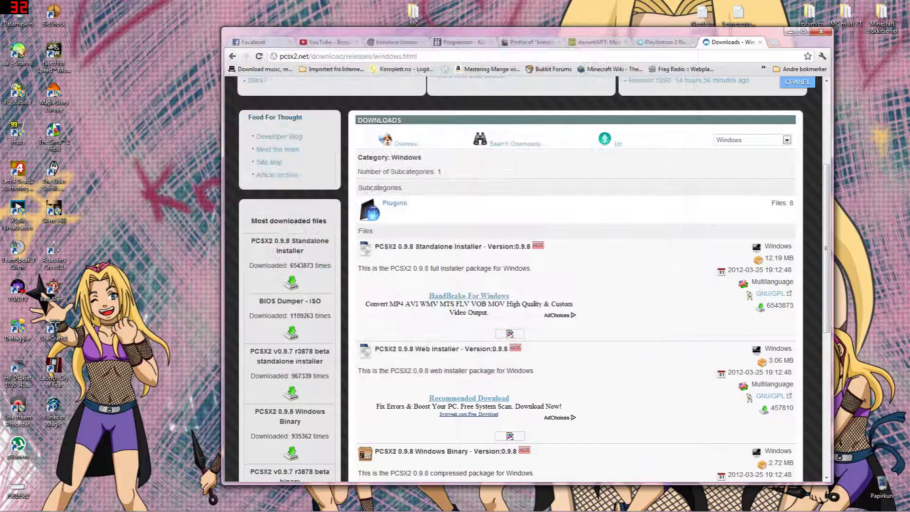
scroll(318, 112, up, 4)
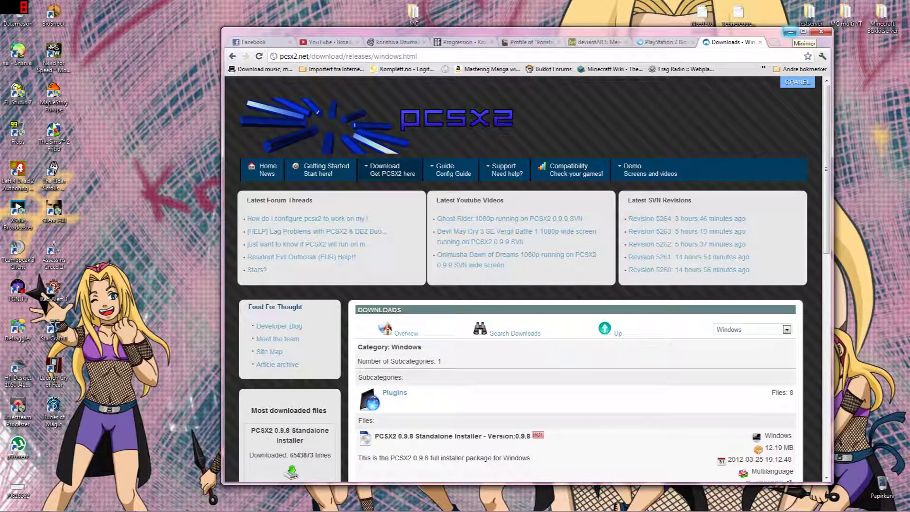
click(790, 32)
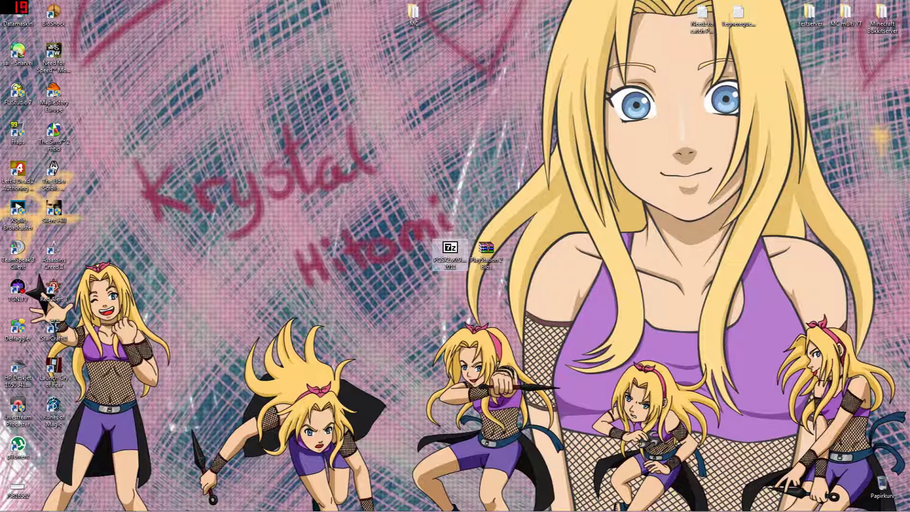
Extract the PCSX2.v0.9.9-r4850-August 2011 self-extracting archive to the desktop and place the extracted folder beside the archive.
double_click(450, 254)
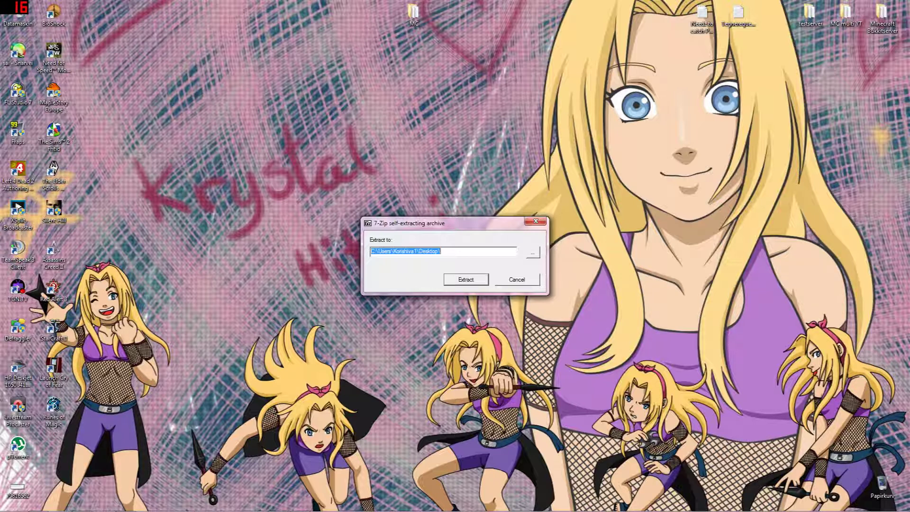
key(Return)
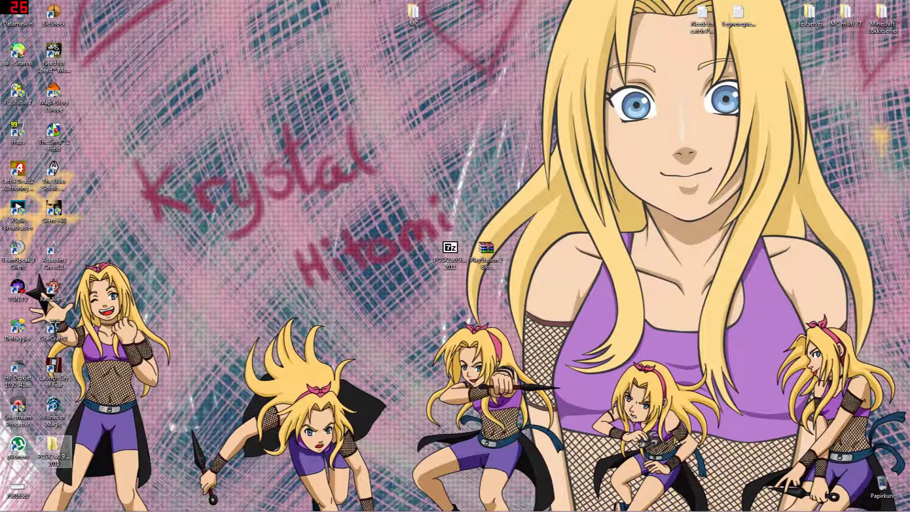
drag(52, 445, 413, 253)
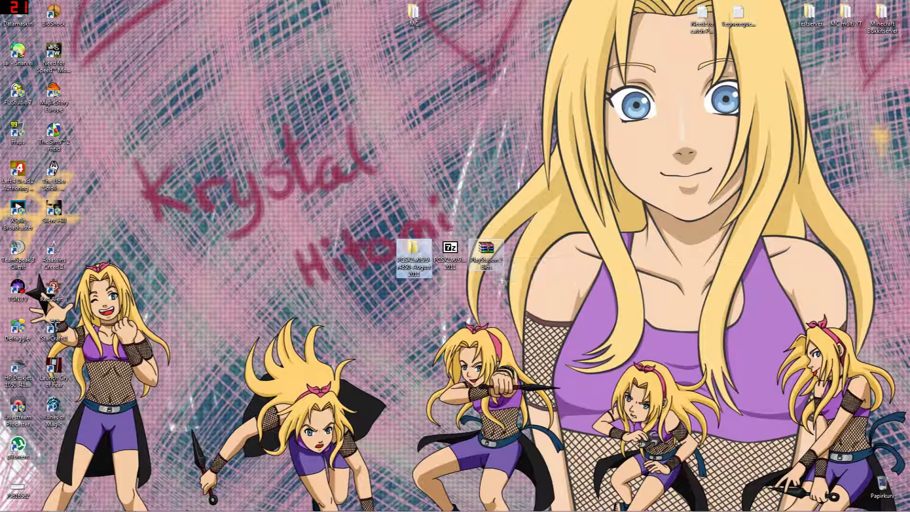
Look inside the bios subfolder of the extracted PCSX2.v0.9.9-r4850-August 2011 folder and minimize its window.
mouse_move(488, 510)
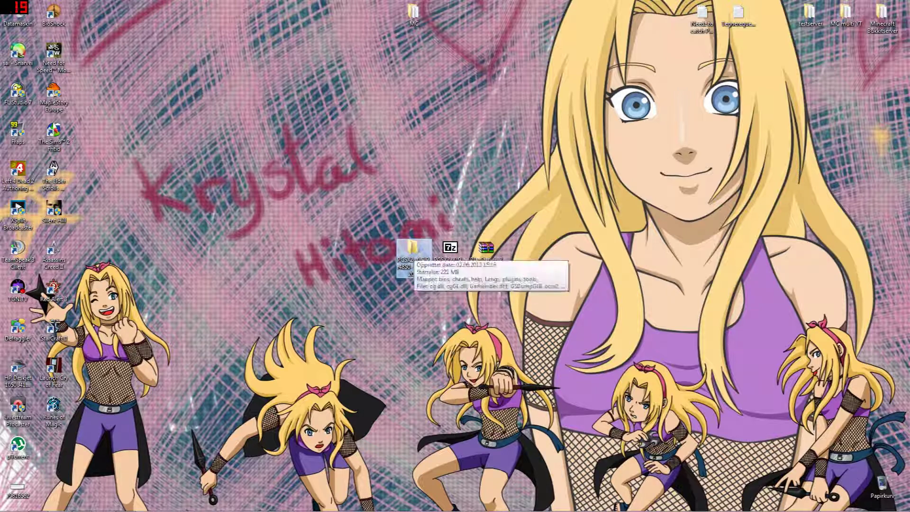
double_click(412, 251)
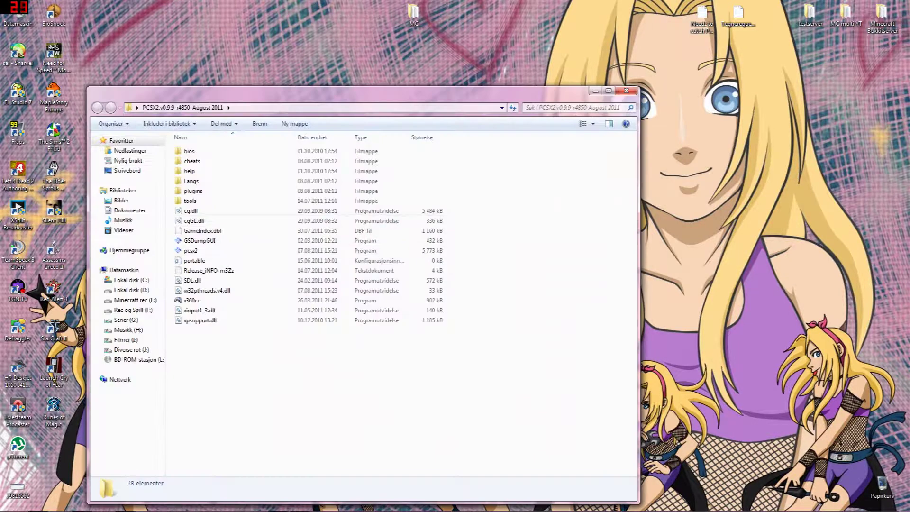
double_click(189, 151)
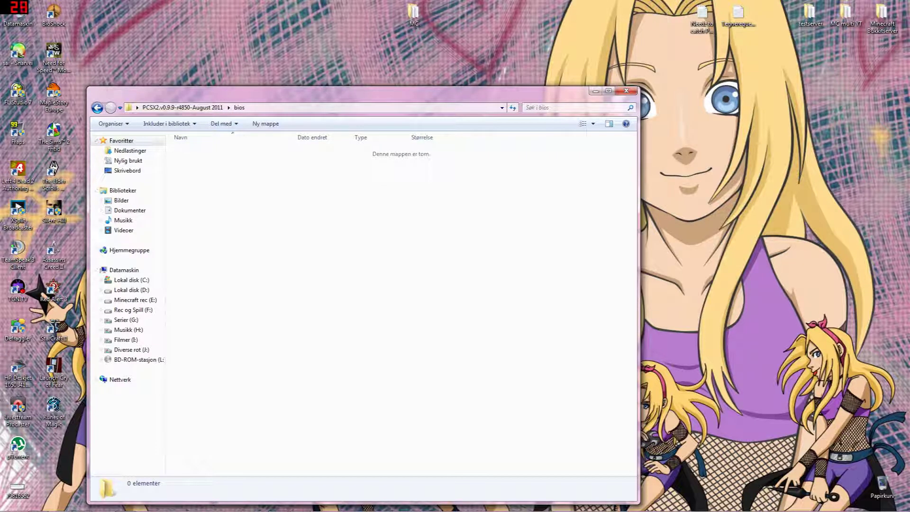
click(595, 91)
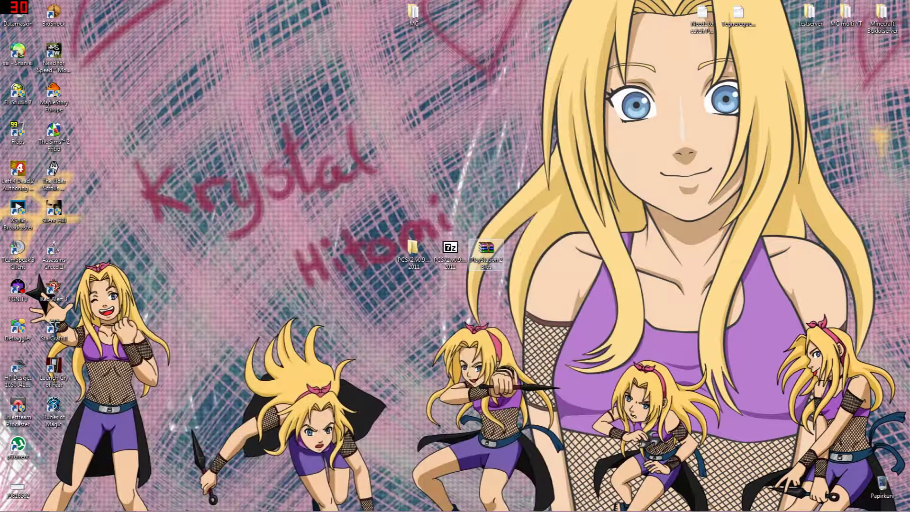
Extract the PlayStation 2 Bios archive into the bios subfolder of PCSX2.v0.9.9-r4850-August 2011 and close WinRAR.
double_click(486, 254)
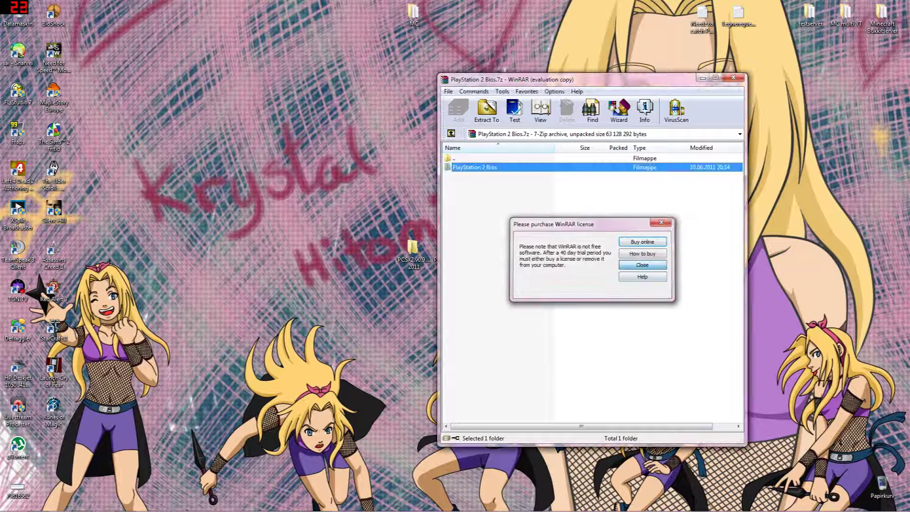
key(Escape)
click(487, 110)
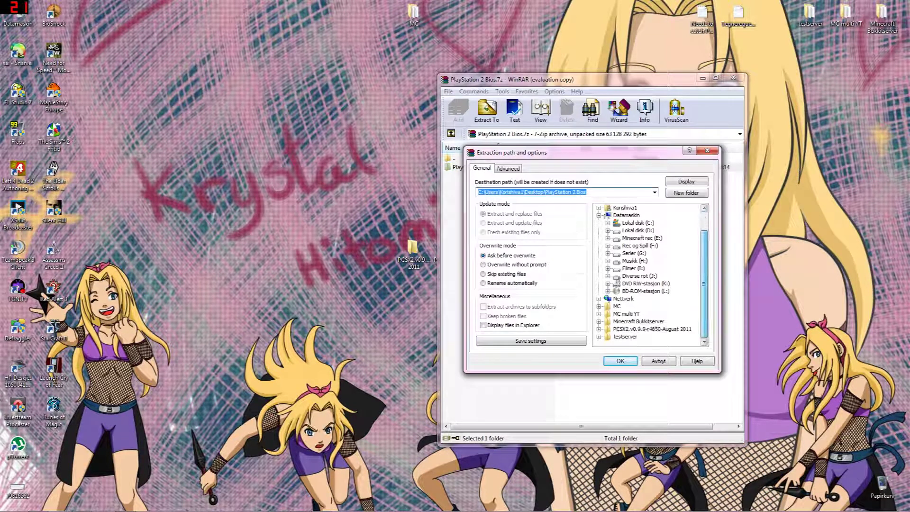
scroll(649, 275, down, 1)
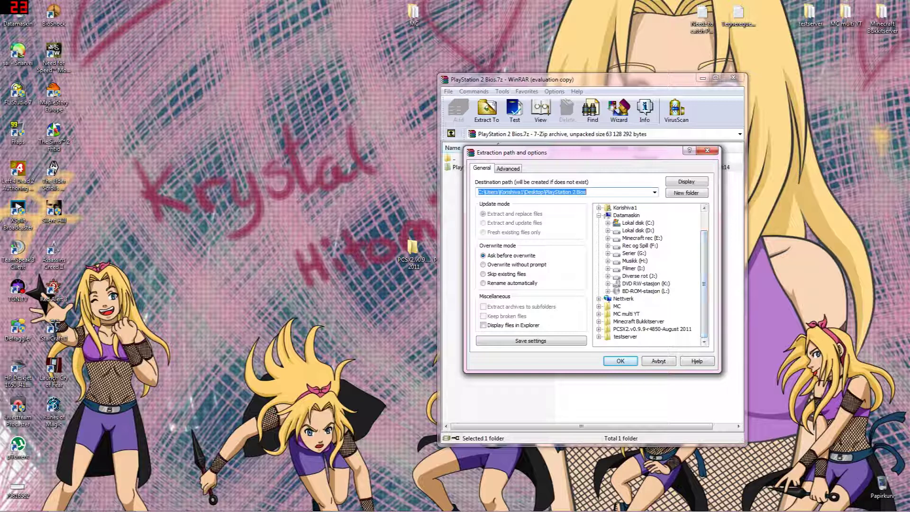
click(599, 329)
click(627, 299)
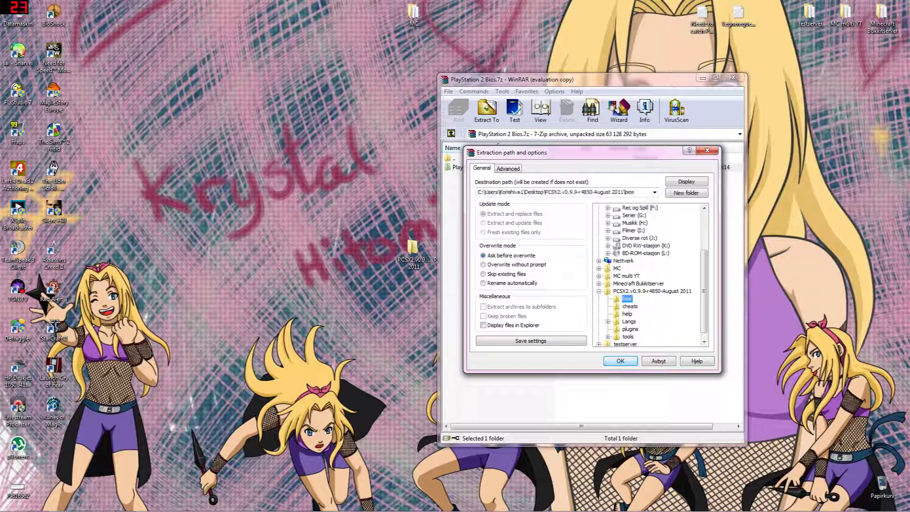
click(620, 361)
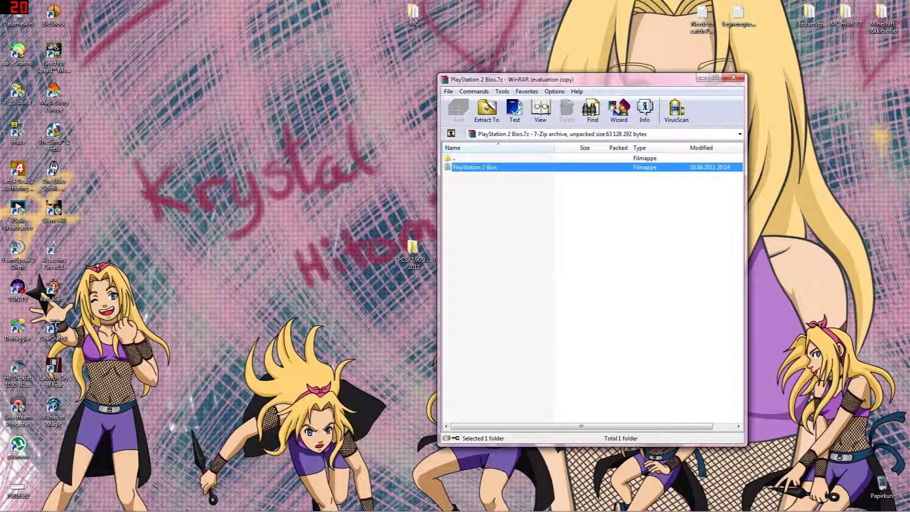
click(733, 77)
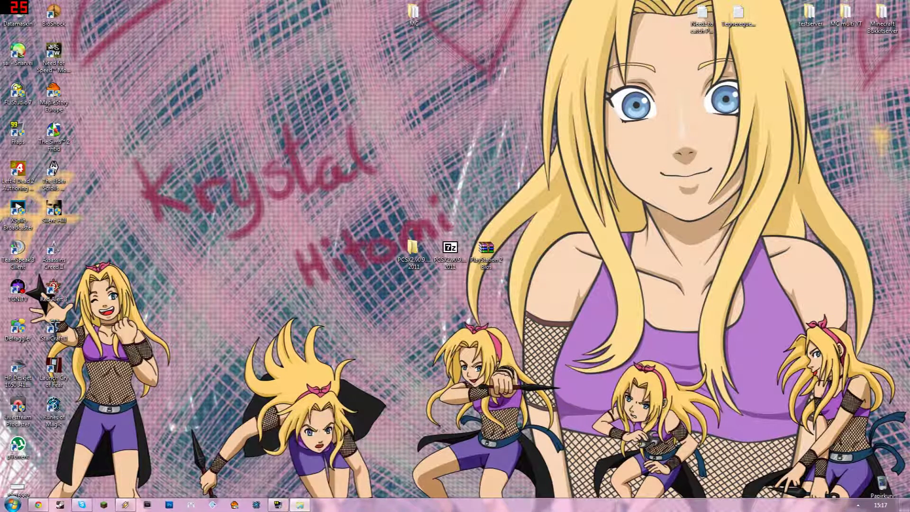
Restore the bios folder window, go up to the PCSX2.v0.9.9-r4850-August 2011 folder, and reposition the window.
click(300, 505)
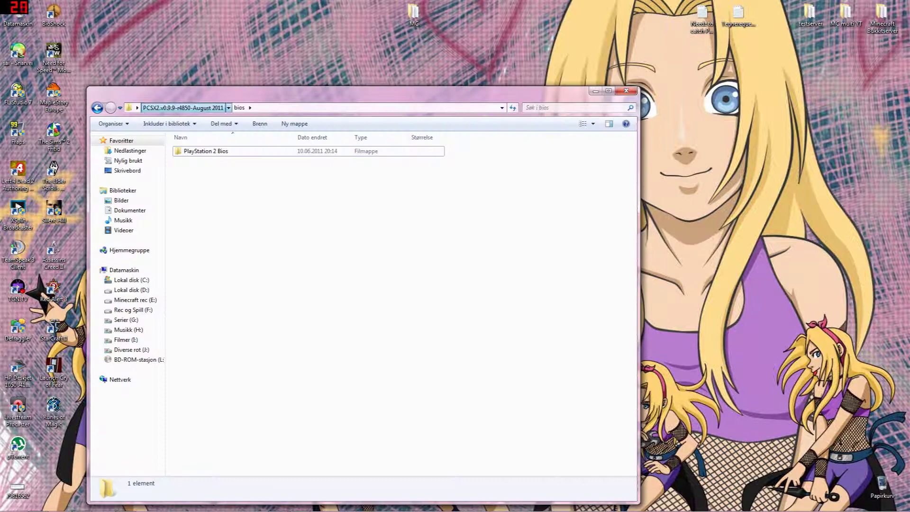
click(182, 107)
drag(389, 99, 504, 59)
View the desktop image of the missing MSVCP100.dll error and minimize the photo viewer.
double_click(17, 488)
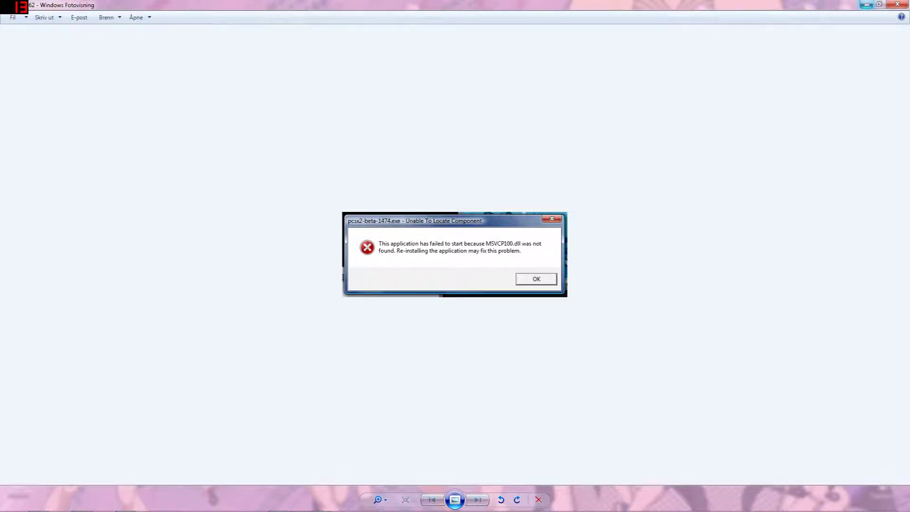
click(867, 4)
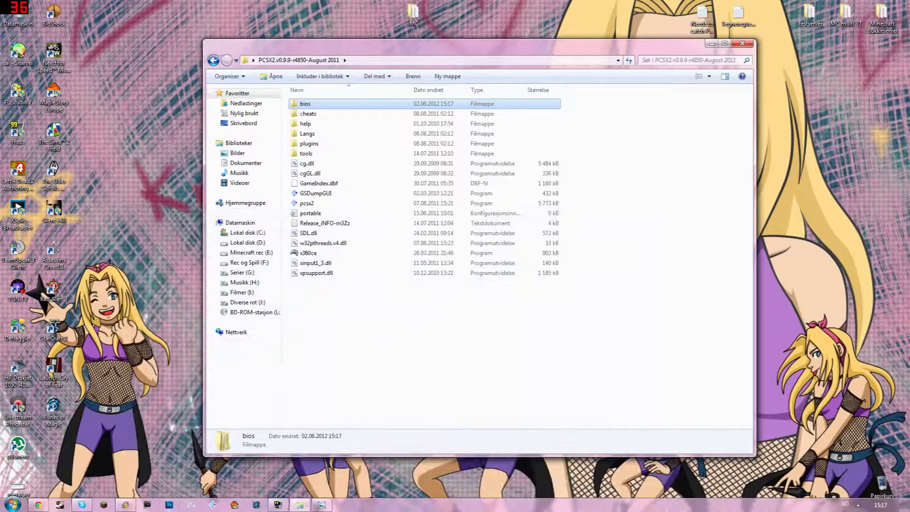
View the bookmarked Microsoft Visual C++ 2010 Redistributable Package (x64) download page in a new Chrome tab and close that tab.
click(38, 505)
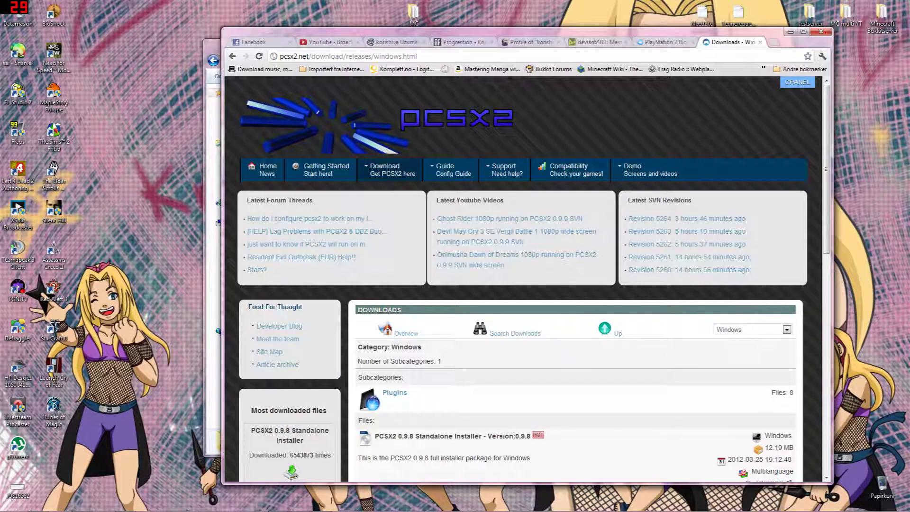
key(ctrl+t)
click(801, 69)
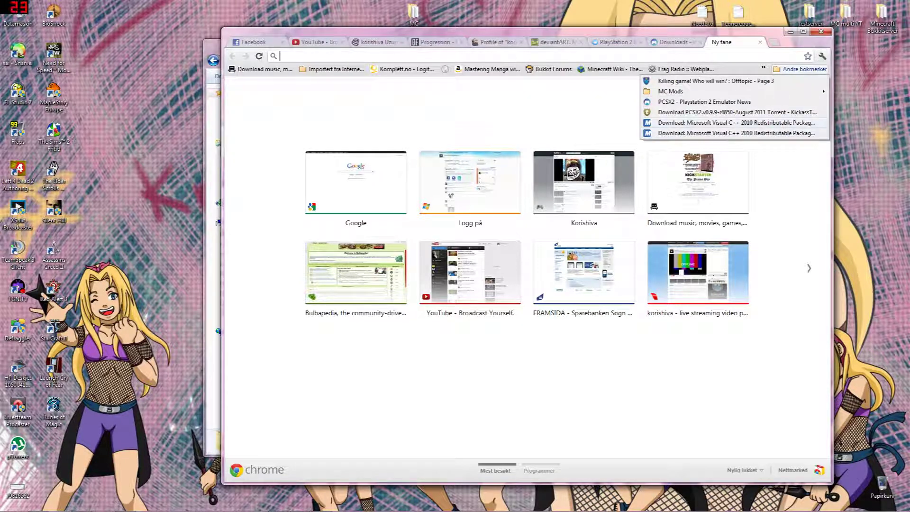
click(736, 133)
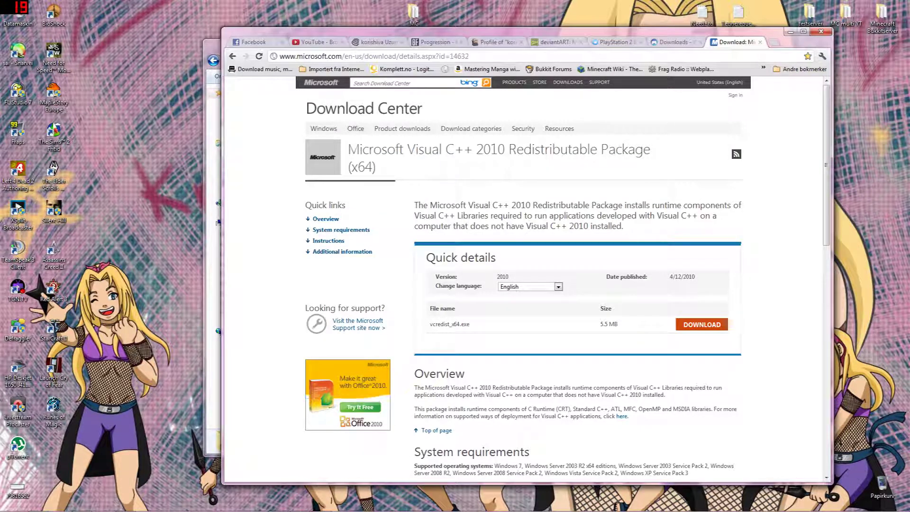
drag(377, 166, 351, 167)
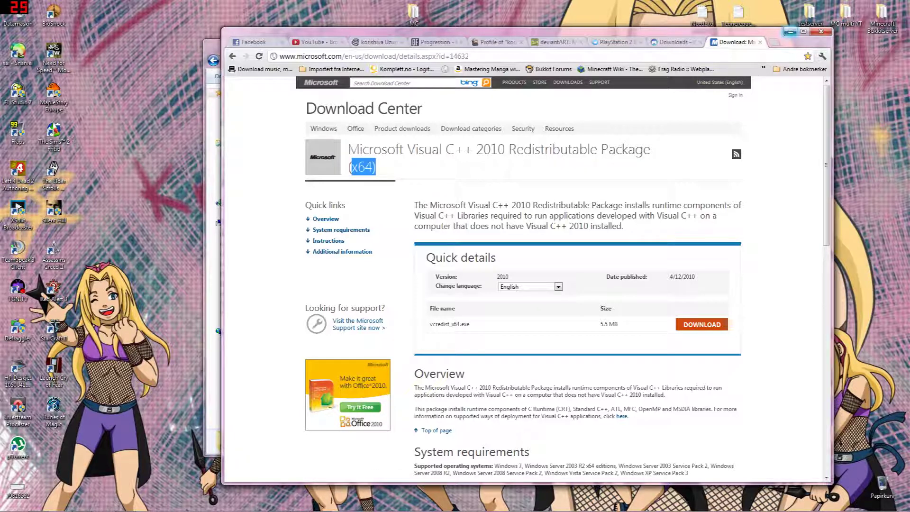
click(760, 42)
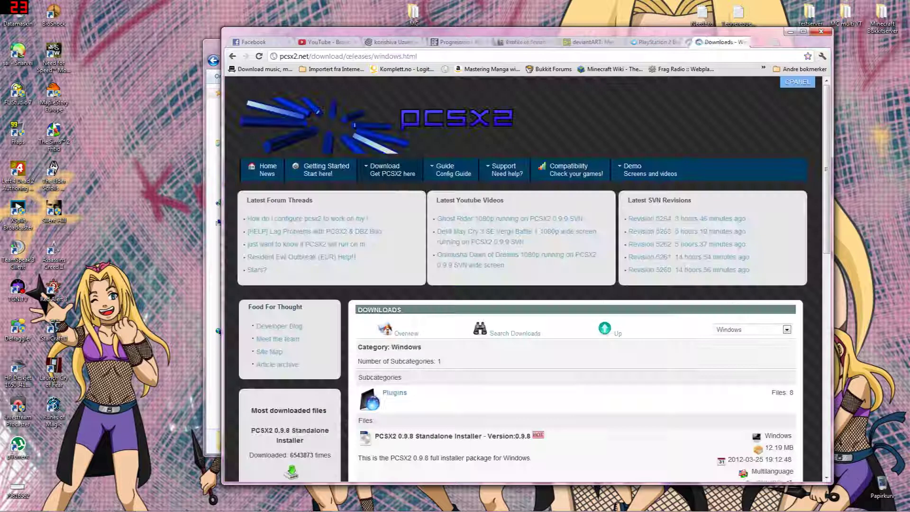
Minimize the browser and launch the pcsx2 program from the PCSX2.v0.9.9-r4850-August 2011 folder.
click(790, 31)
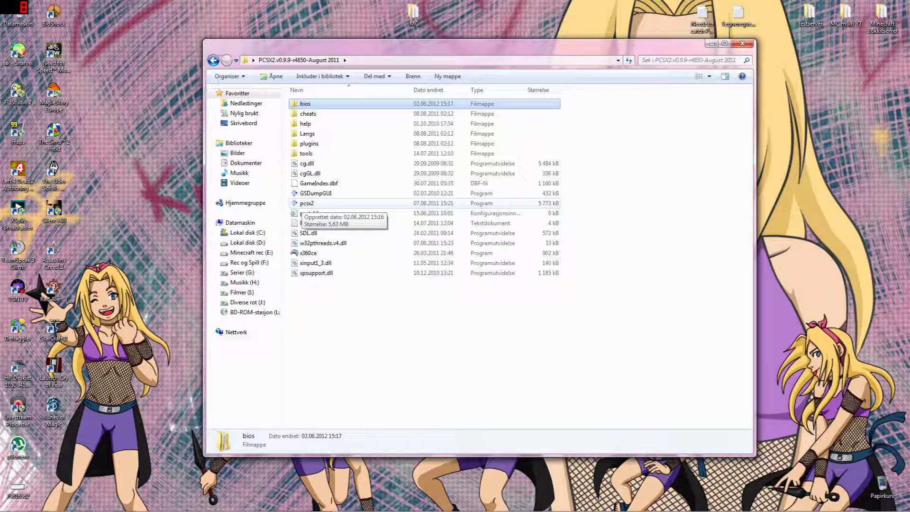
double_click(303, 204)
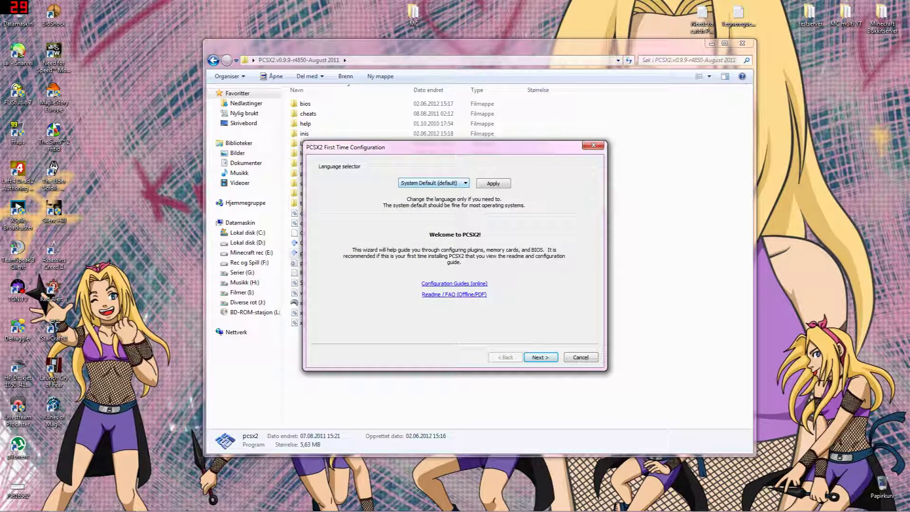
Examine the languages offered in the language selector and leave it on System Default.
click(434, 183)
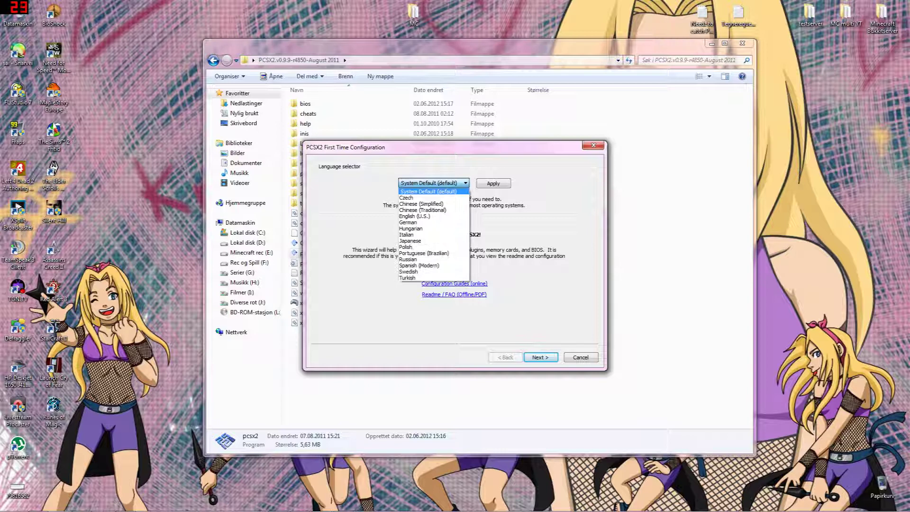
key(Down)
key(Down)
key(Down)
key(Down)
key(Down)
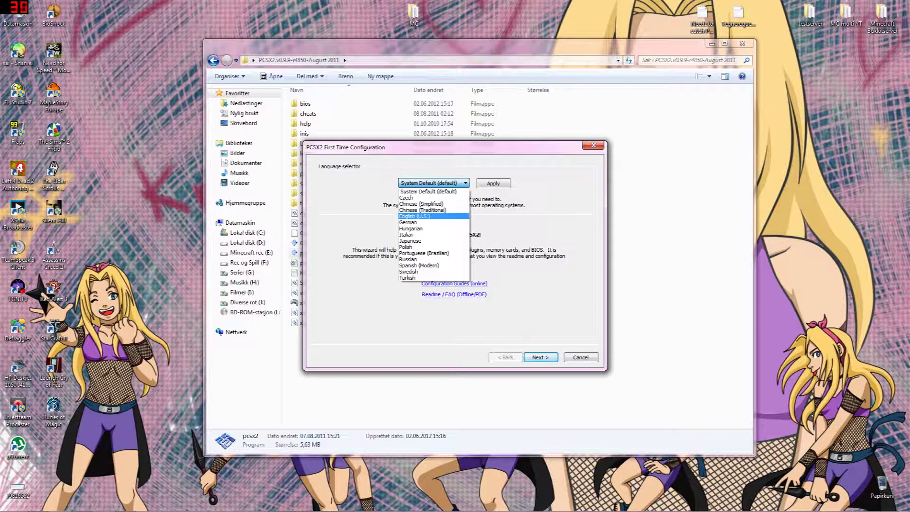
key(Down)
key(Down)
key(Down)
key(Down)
key(Down)
key(Down)
key(Down)
key(Down)
key(Down)
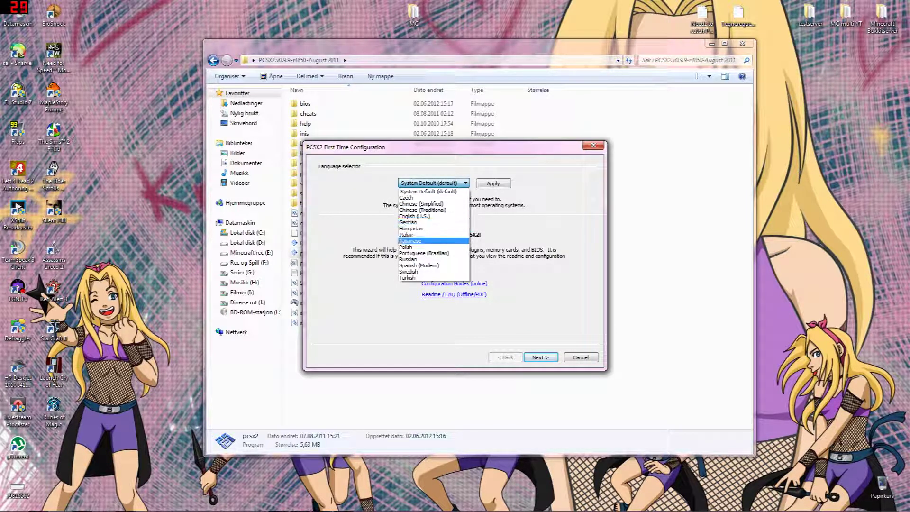
key(Up)
key(Up)
key(Up)
key(Up)
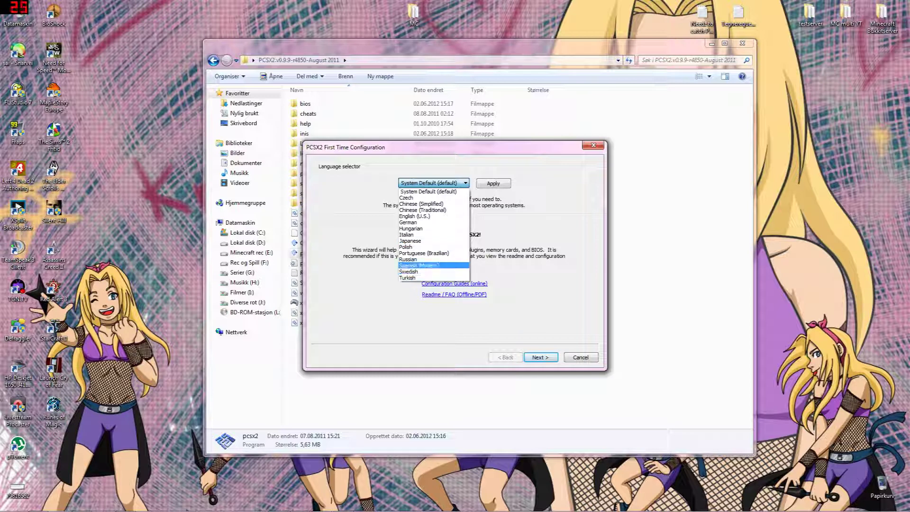
key(Up)
key(Up)
key(Up)
key(Up)
key(Up)
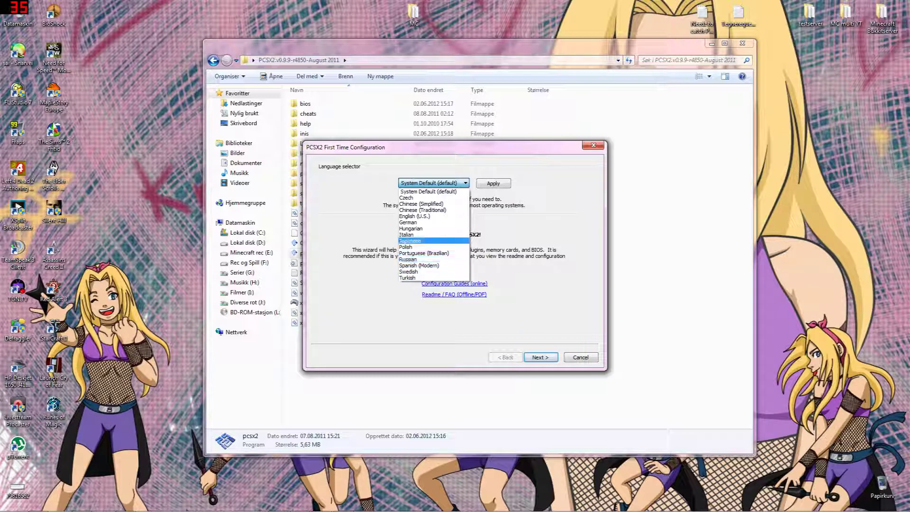
key(Escape)
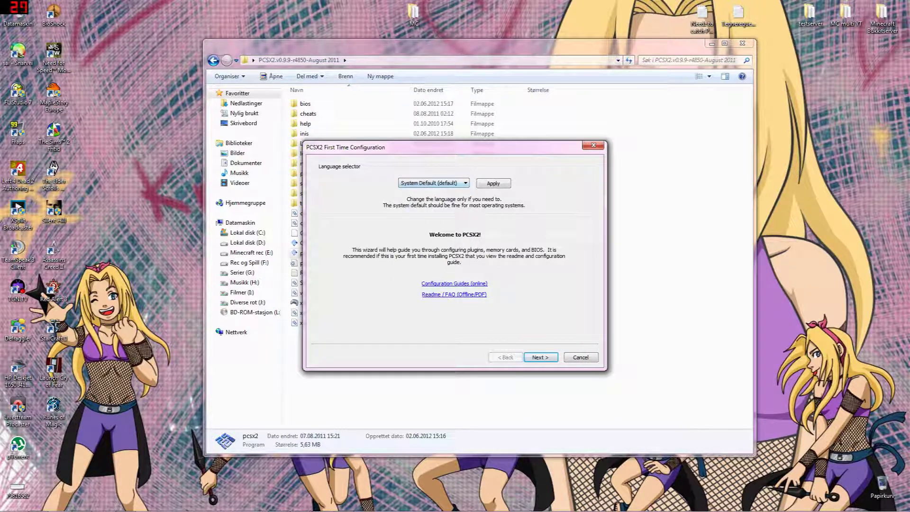
Continue past the language and plugin pages and set the BIOS search path to the PlayStation 2 Bios folder inside bios.
key(Return)
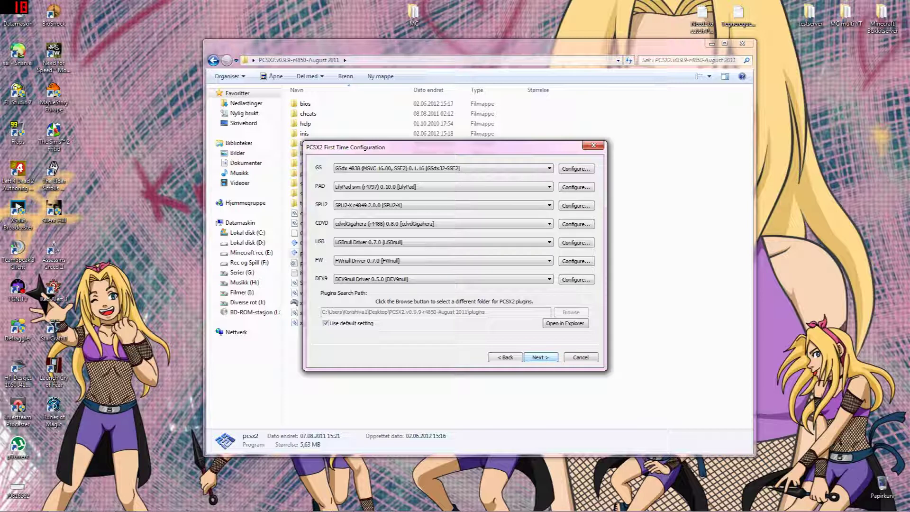
click(541, 358)
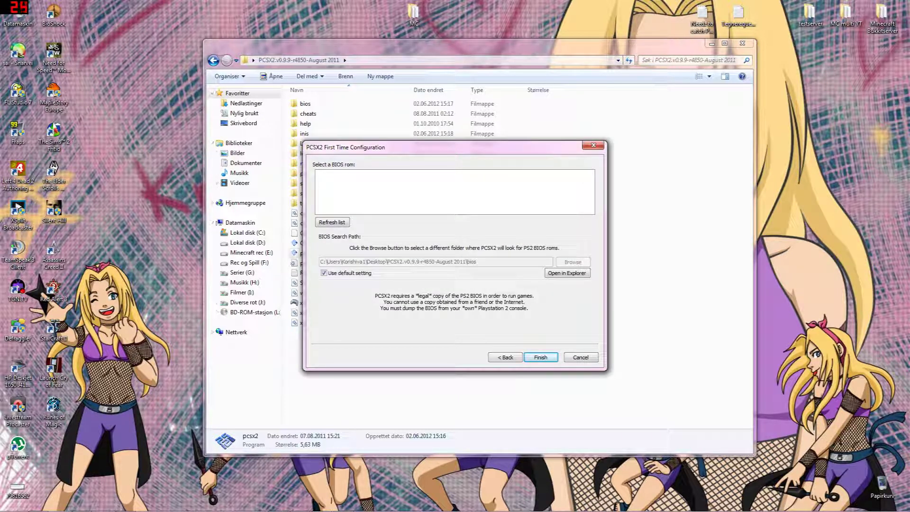
click(324, 273)
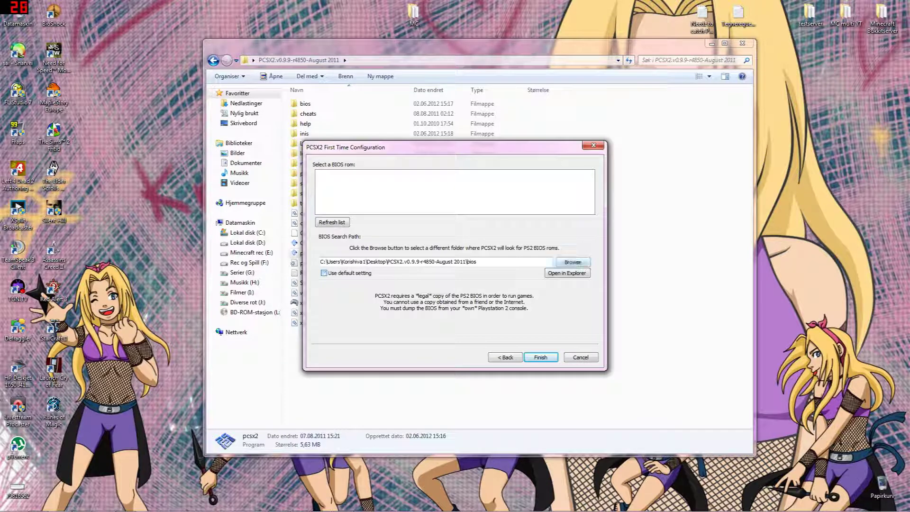
click(572, 261)
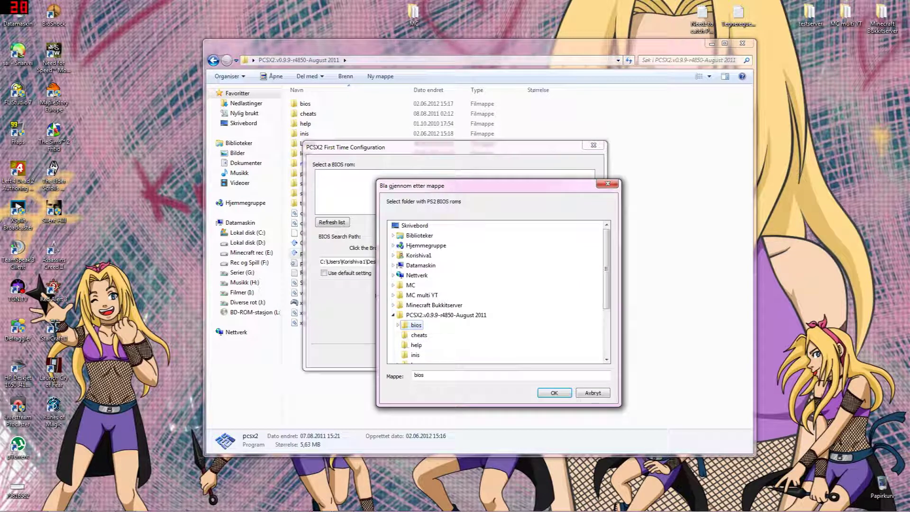
double_click(416, 324)
click(437, 335)
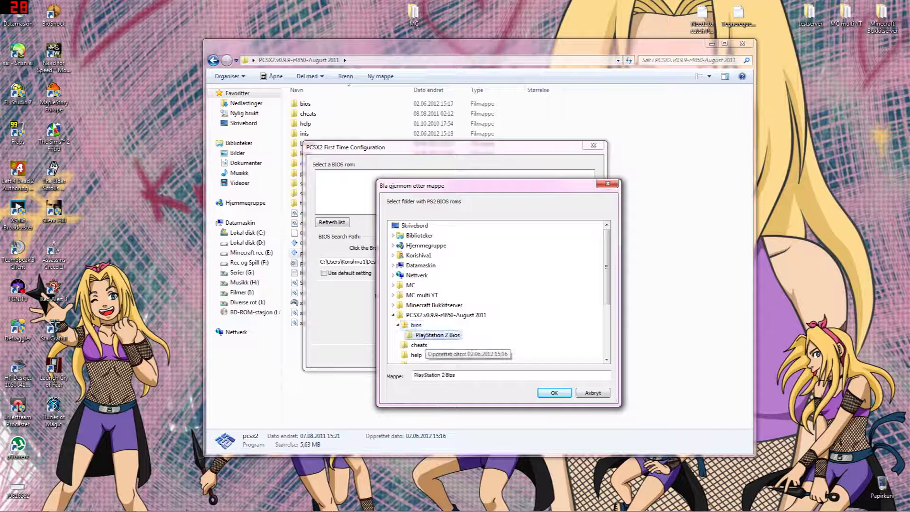
click(554, 392)
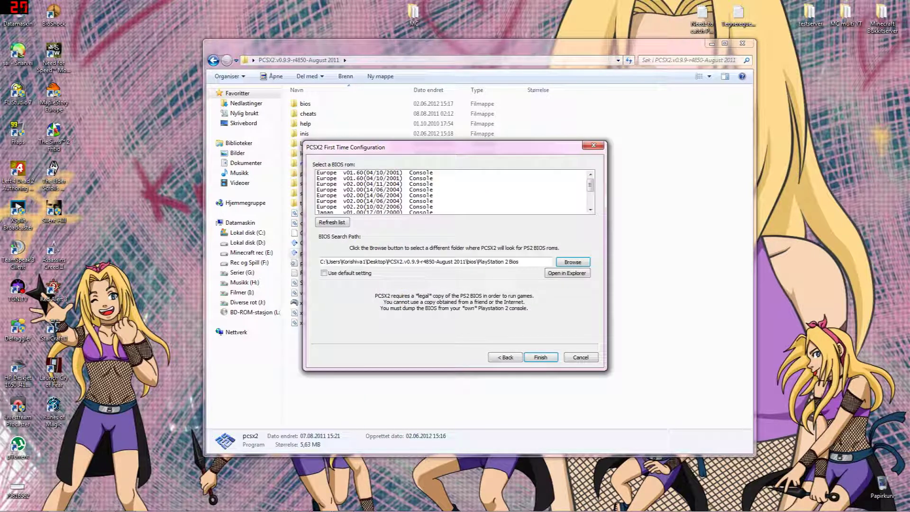
Choose the Europe v02.20 (10/02/2006) Console BIOS rom and finish the first-time configuration.
drag(590, 185, 590, 192)
scroll(453, 192, up, 1)
scroll(453, 192, down, 2)
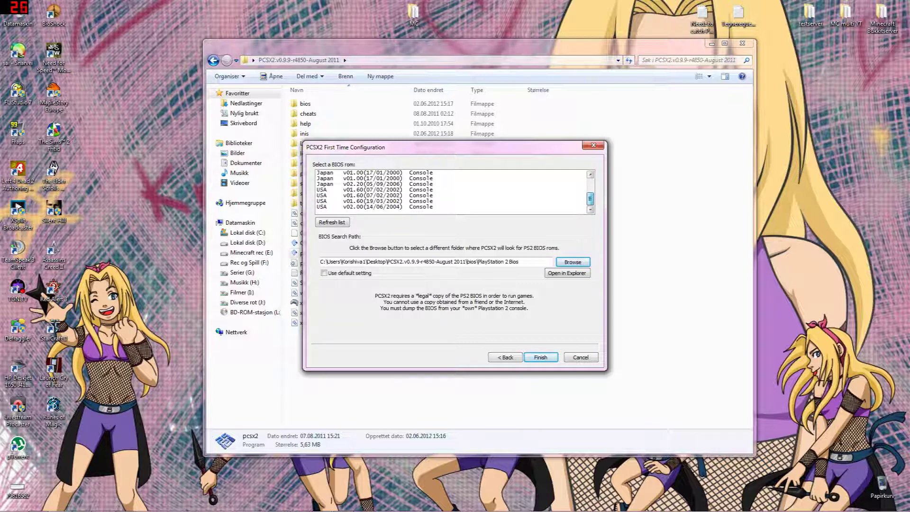
drag(591, 199, 590, 191)
click(408, 190)
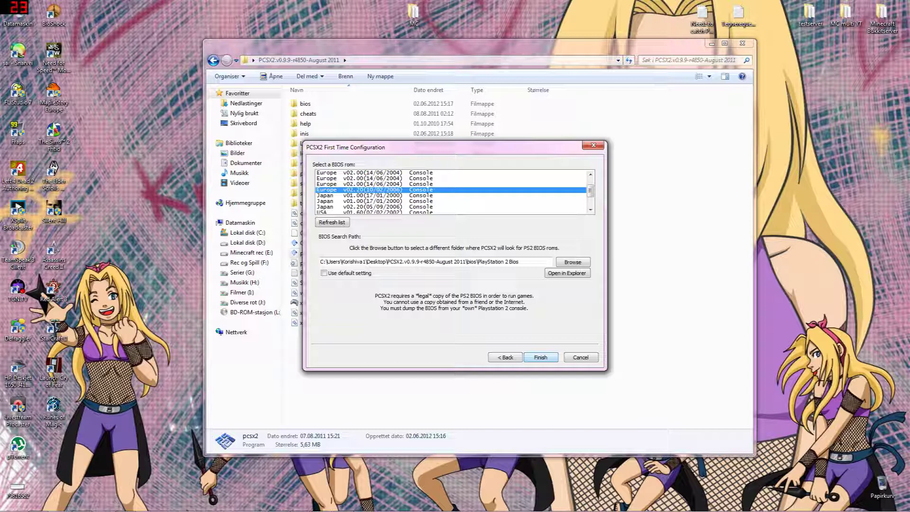
scroll(453, 192, down, 1)
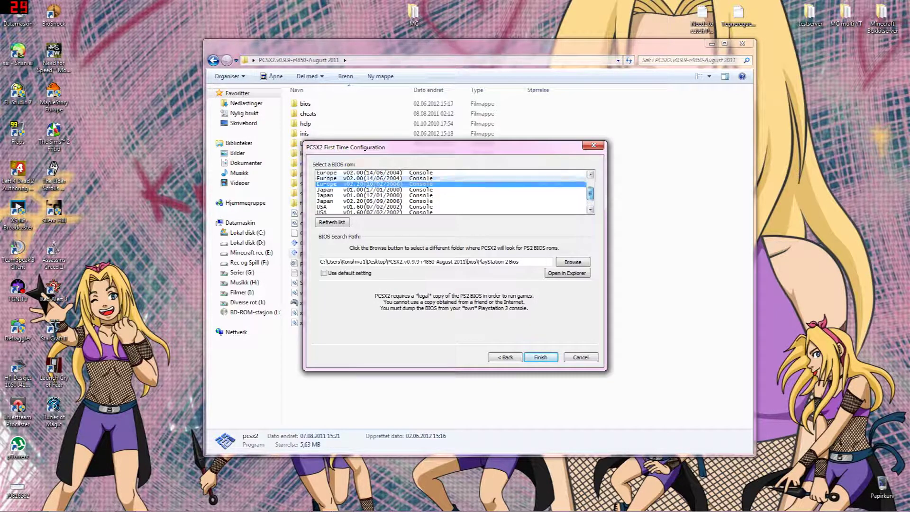
drag(590, 193, 591, 199)
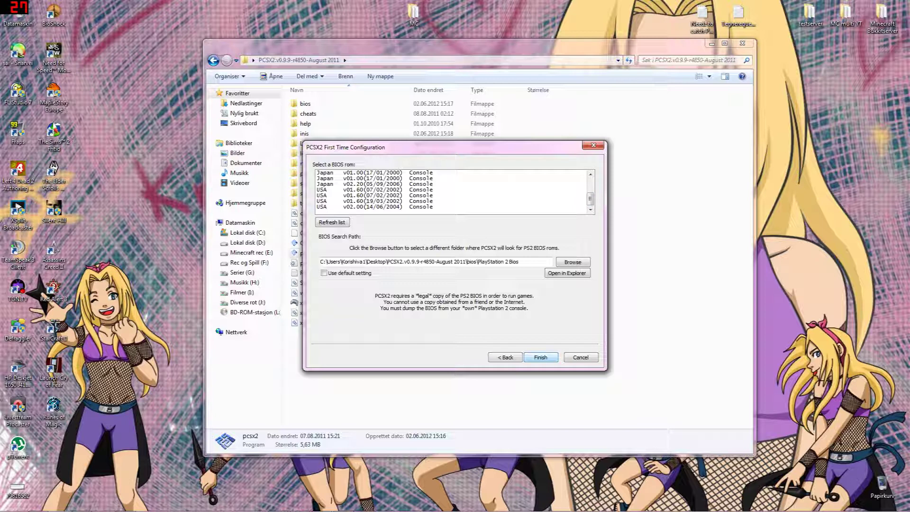
key(Return)
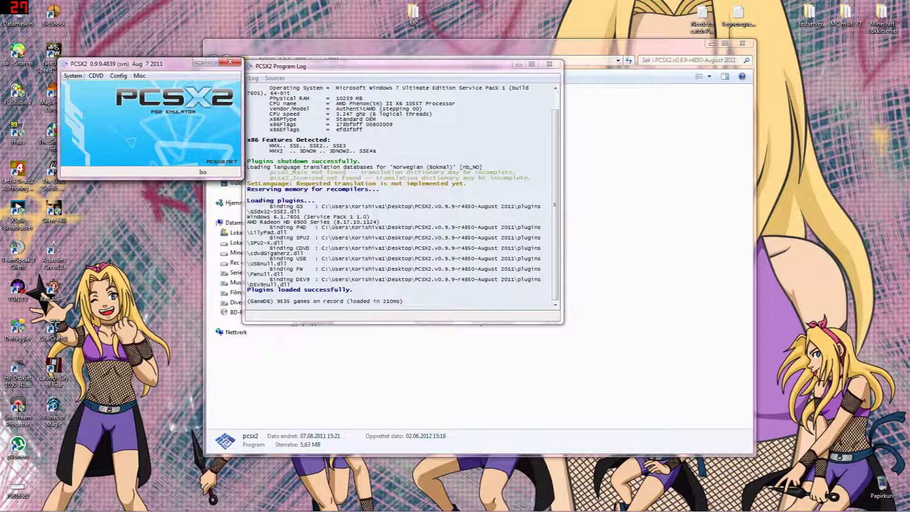
Set the renderer in the video (GS) plugin settings to Direct3D11 (Hardware) and accept the change.
click(118, 76)
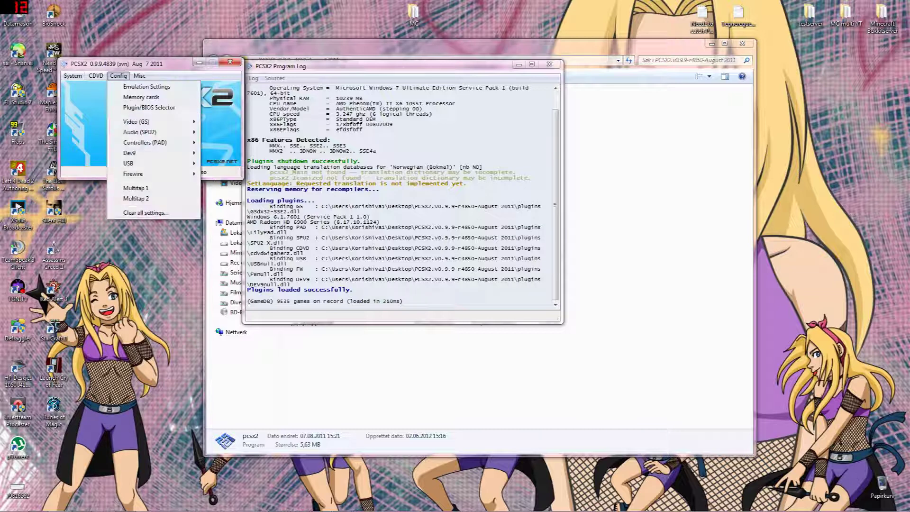
mouse_move(137, 122)
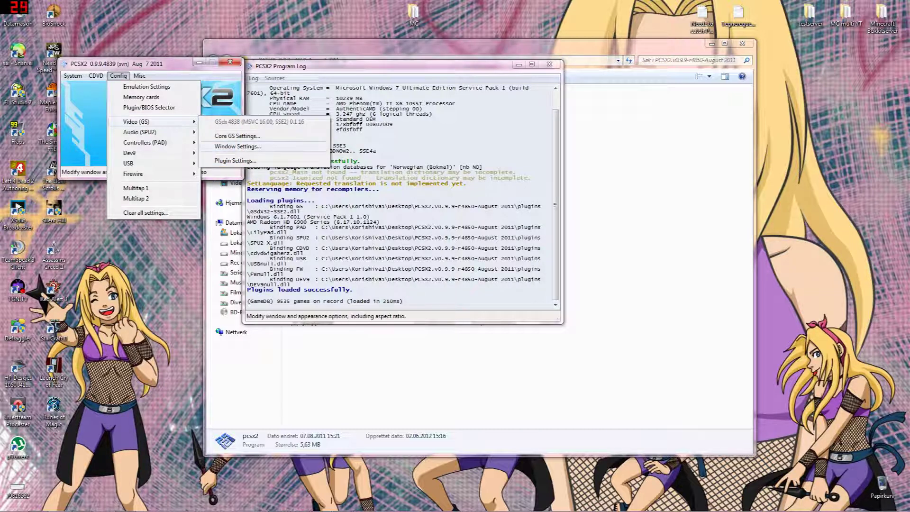
click(235, 161)
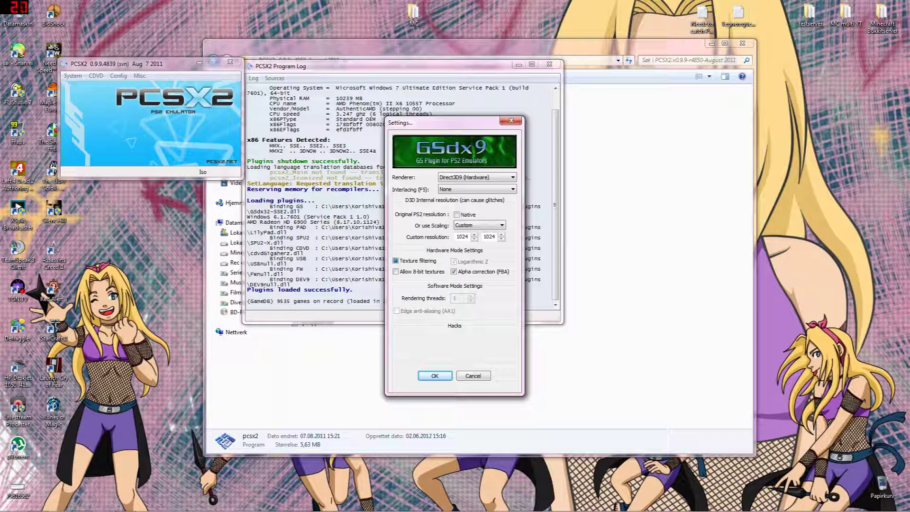
click(478, 178)
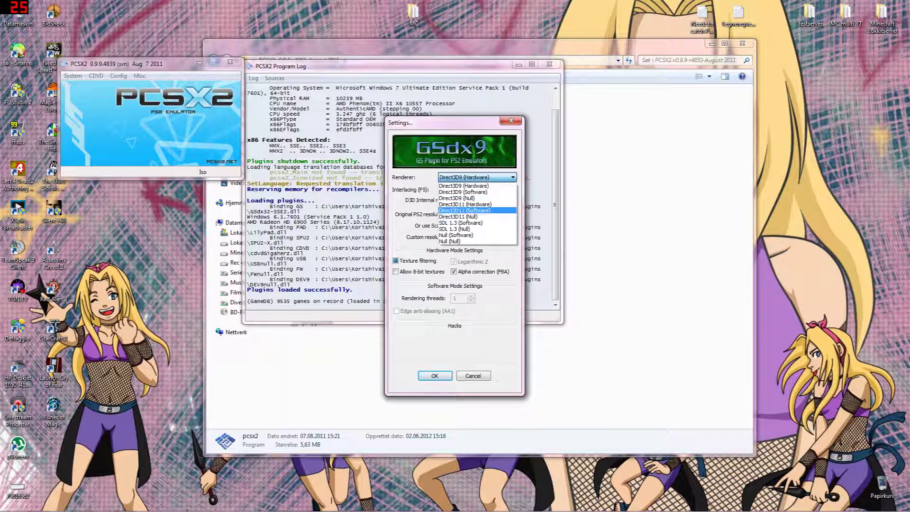
key(Return)
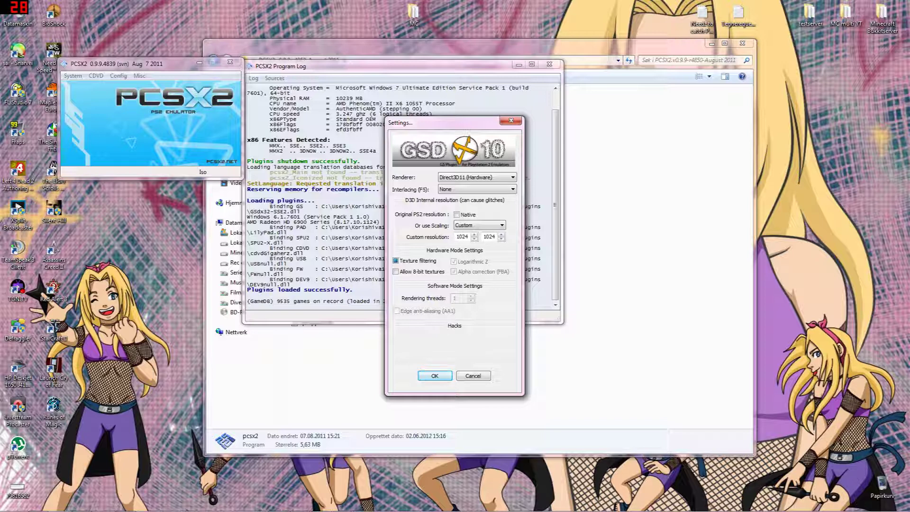
key(Return)
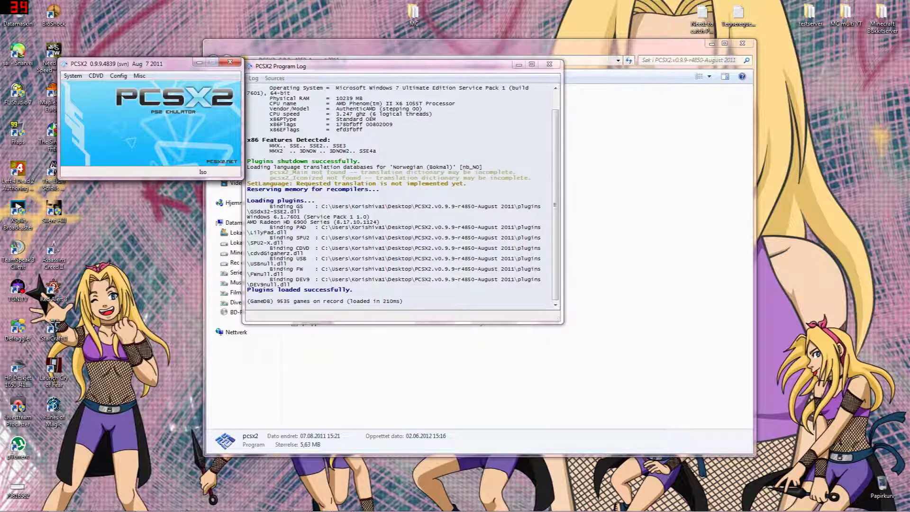
Set the aspect ratio in the video window settings to Widescreen (16:9) and apply it.
click(118, 76)
mouse_move(145, 143)
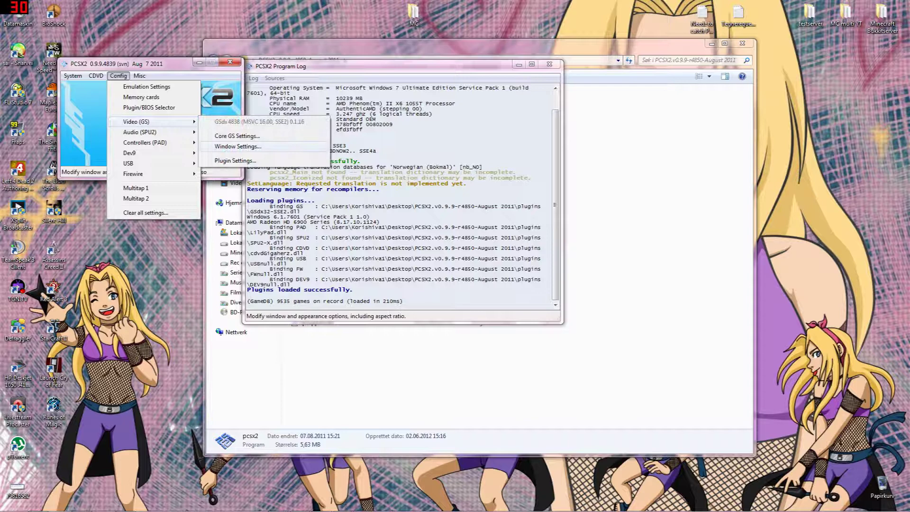
click(237, 146)
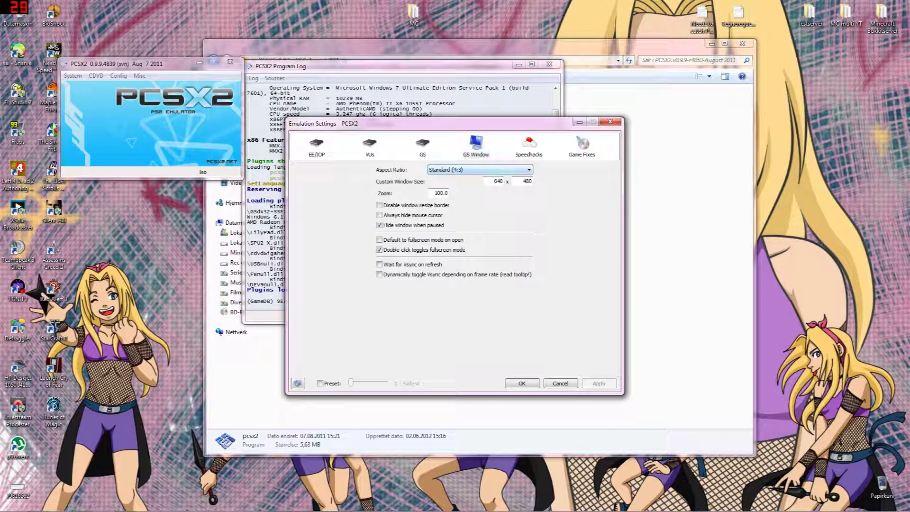
click(480, 170)
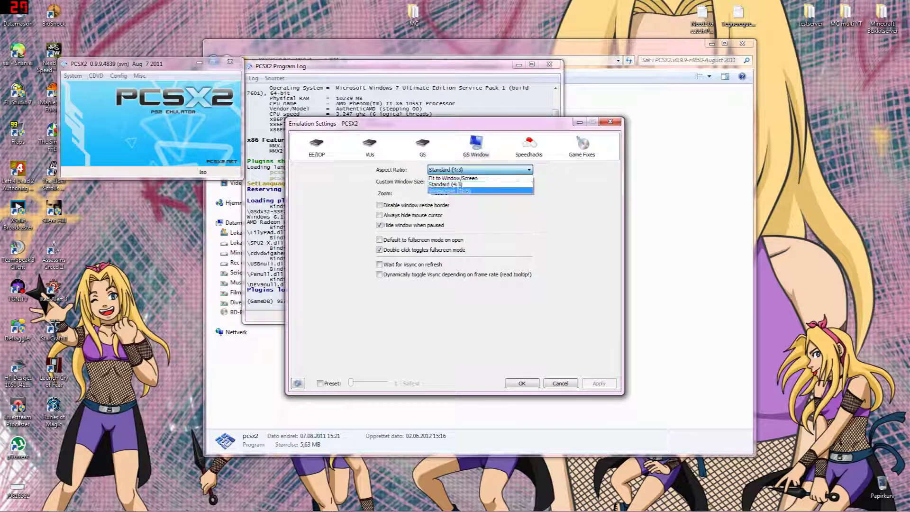
key(Return)
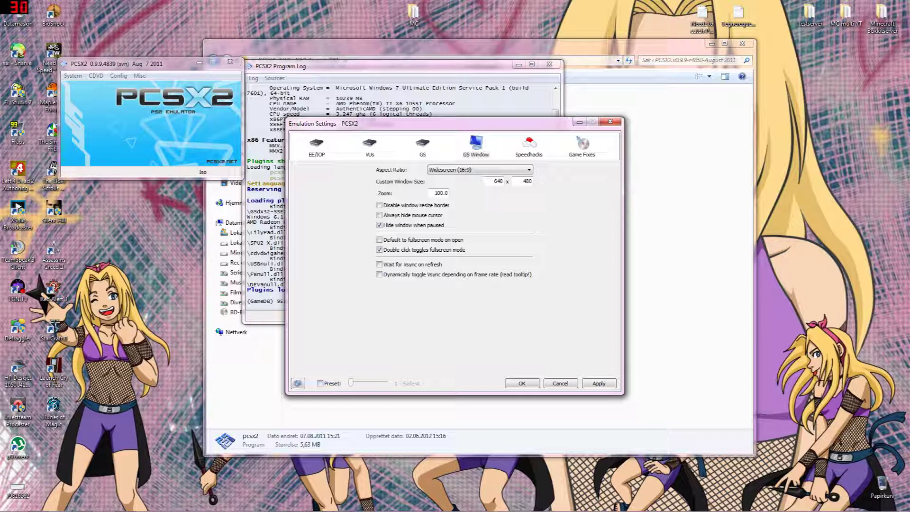
click(599, 384)
Enable manual game fixes with FFX videos fix, Ignore DMAC writes when it is busy, and Simulate VIF1 FIFO read ahead, and apply them.
click(583, 145)
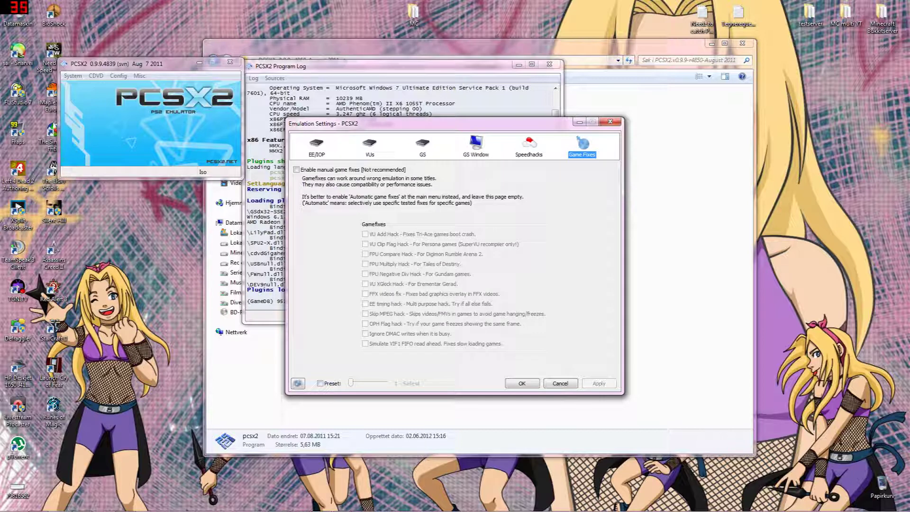
click(296, 169)
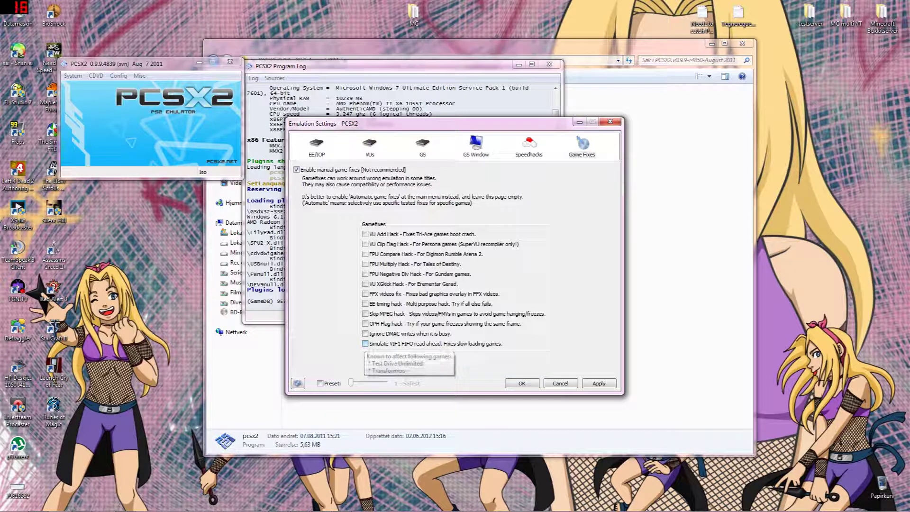
click(365, 343)
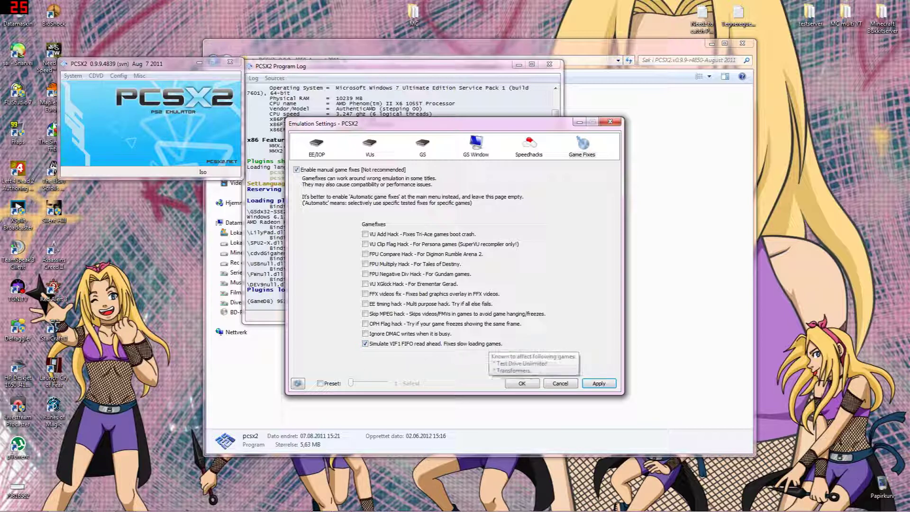
click(488, 343)
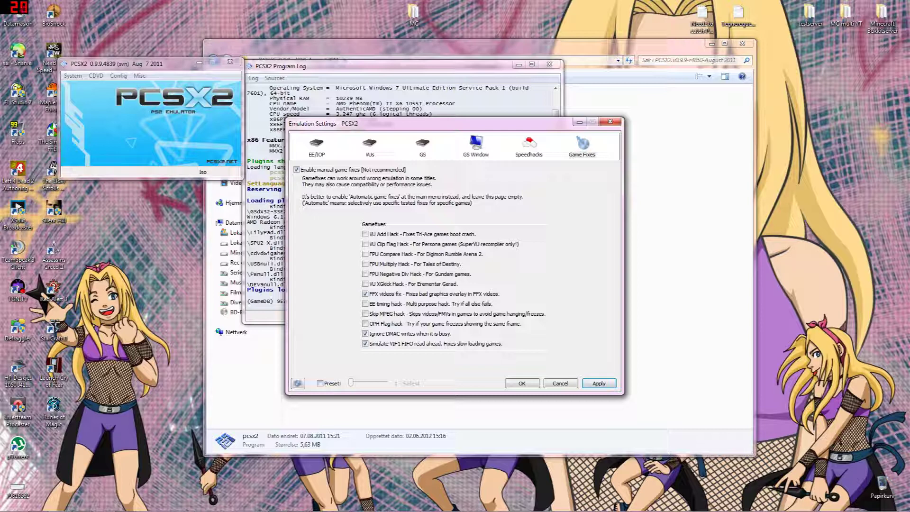
click(599, 383)
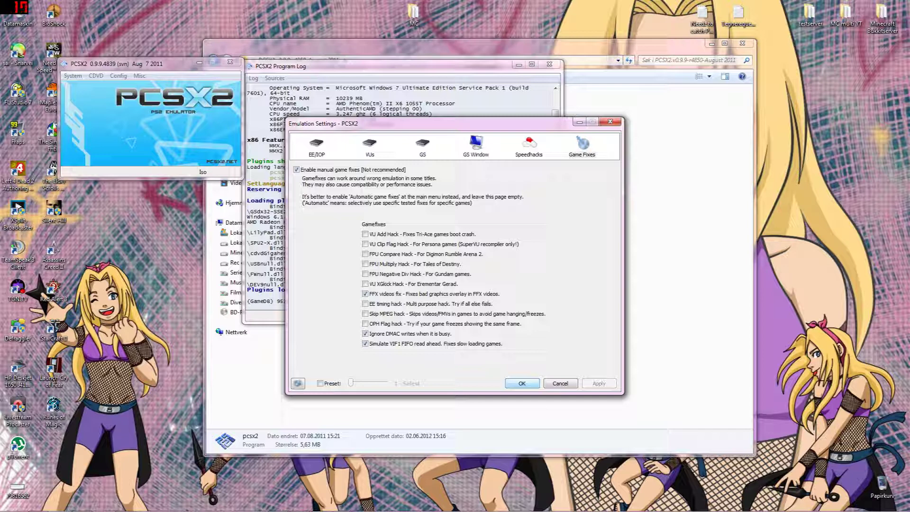
Set frame skipping in the GS emulation settings to Skip when on Turbo only, apply it and close the settings.
click(529, 146)
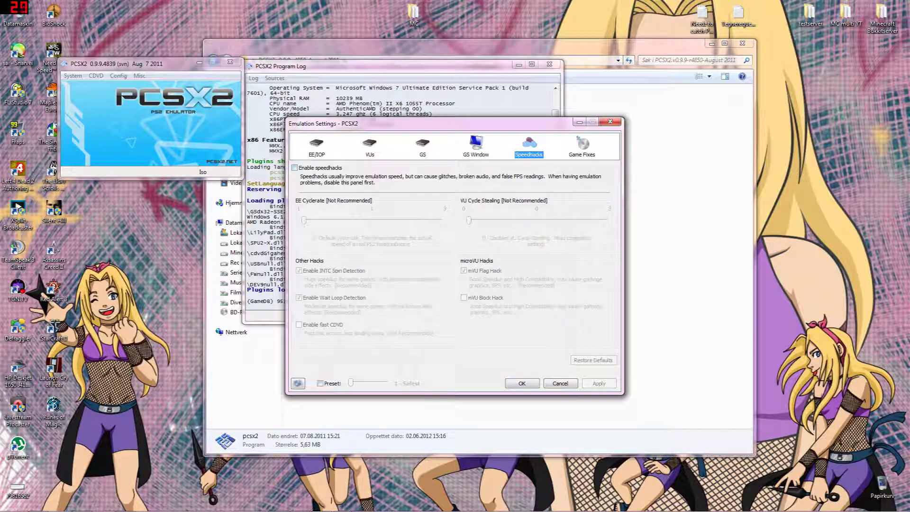
click(422, 146)
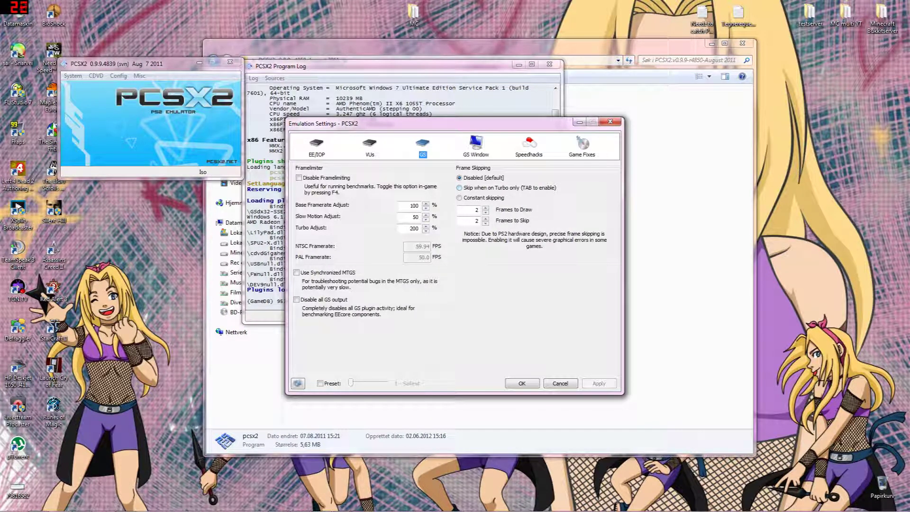
click(459, 188)
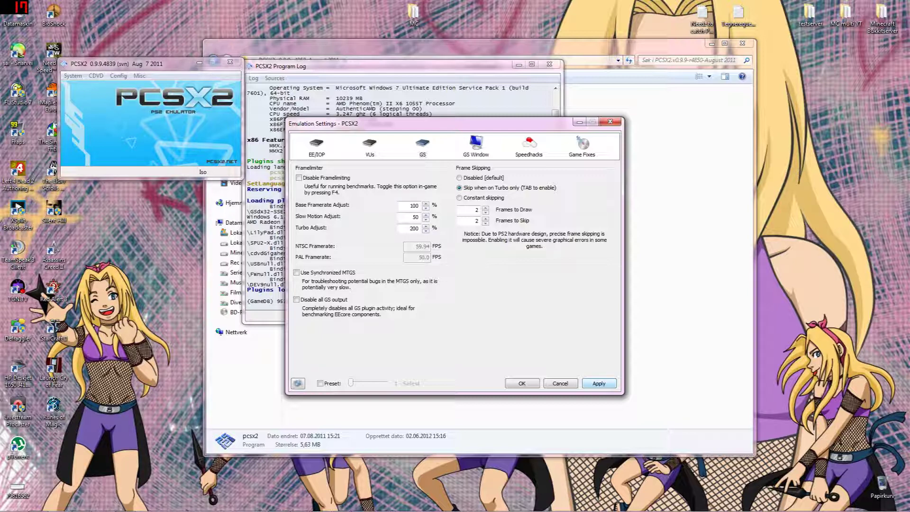
click(599, 384)
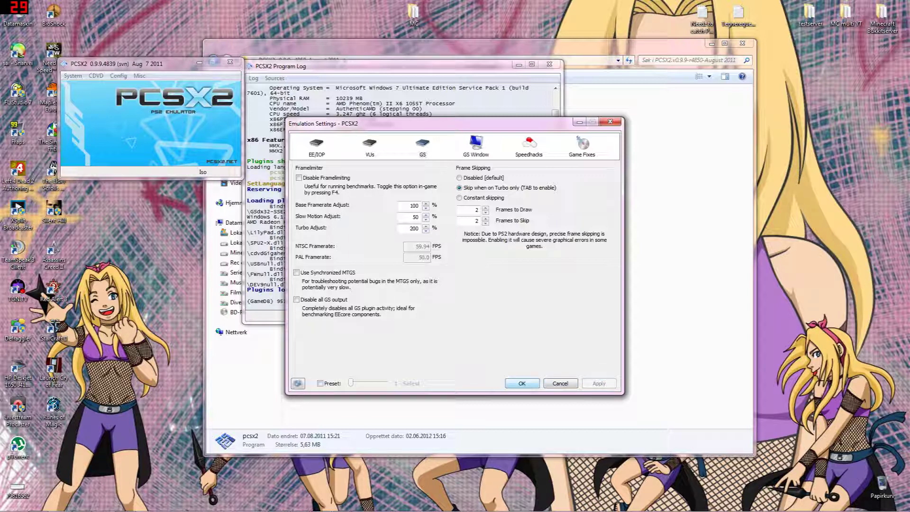
key(Return)
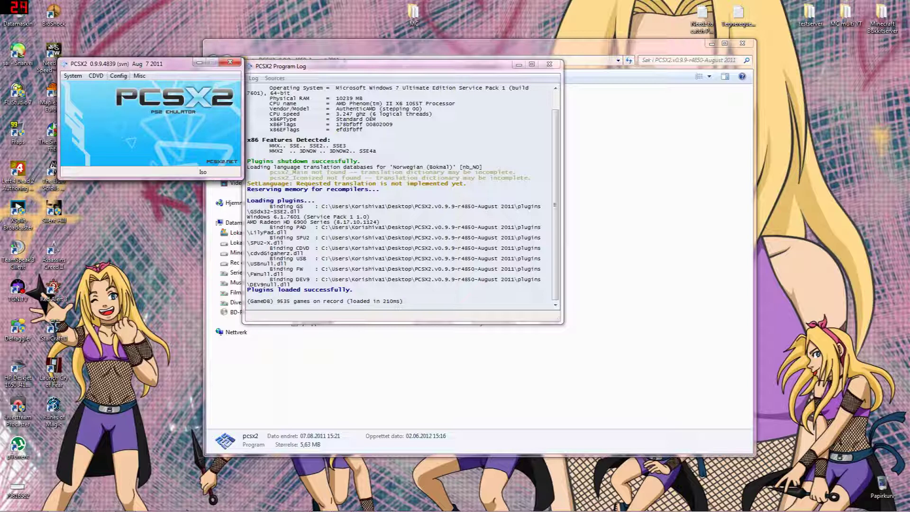
In the LilyPad controller settings for Pad 1, bind Square, Triangle, Circle and Cross to gamepad buttons Knapp 0, 3, 2 and 1.
click(118, 76)
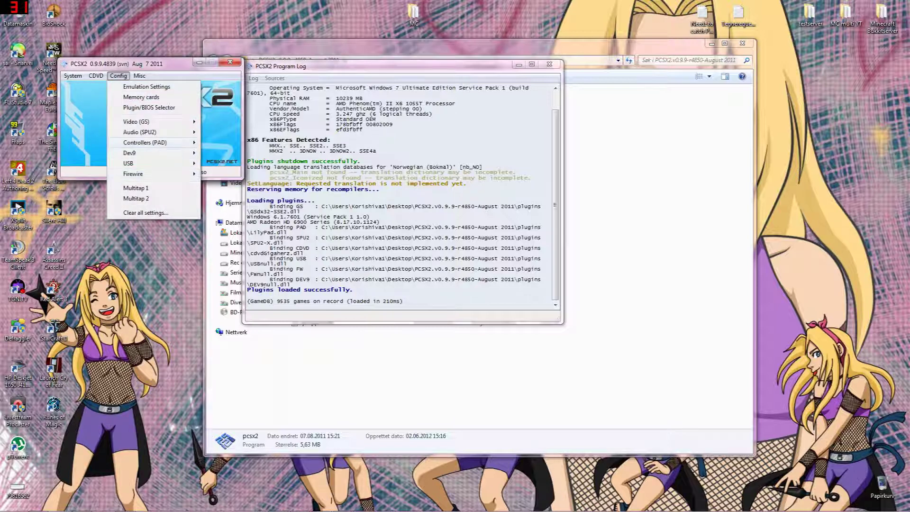
mouse_move(156, 142)
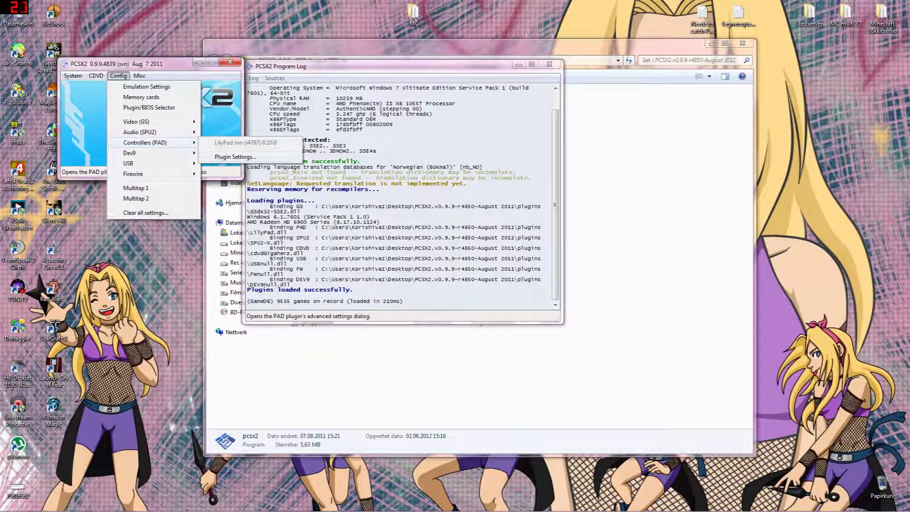
click(235, 156)
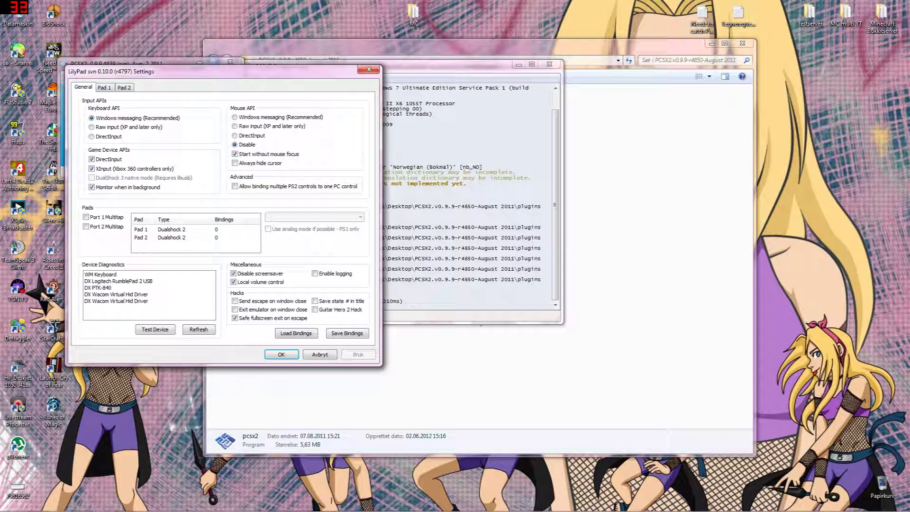
click(104, 88)
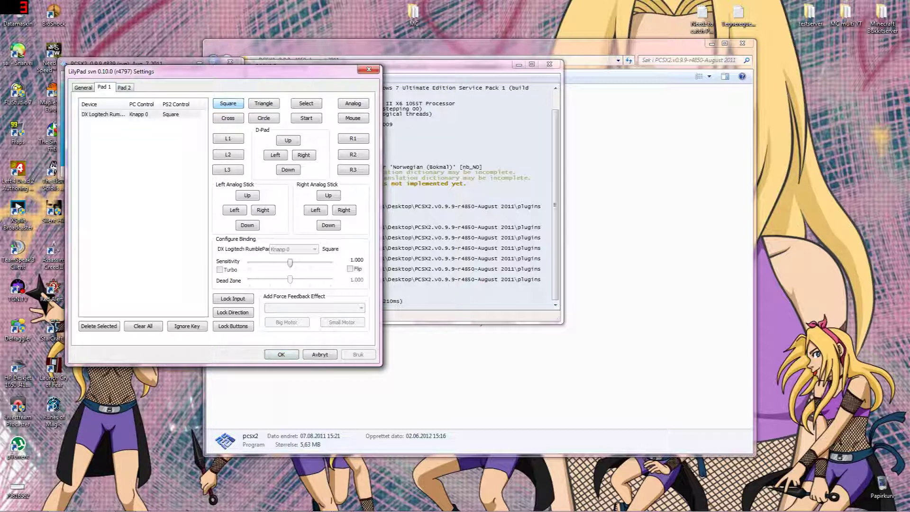
click(264, 103)
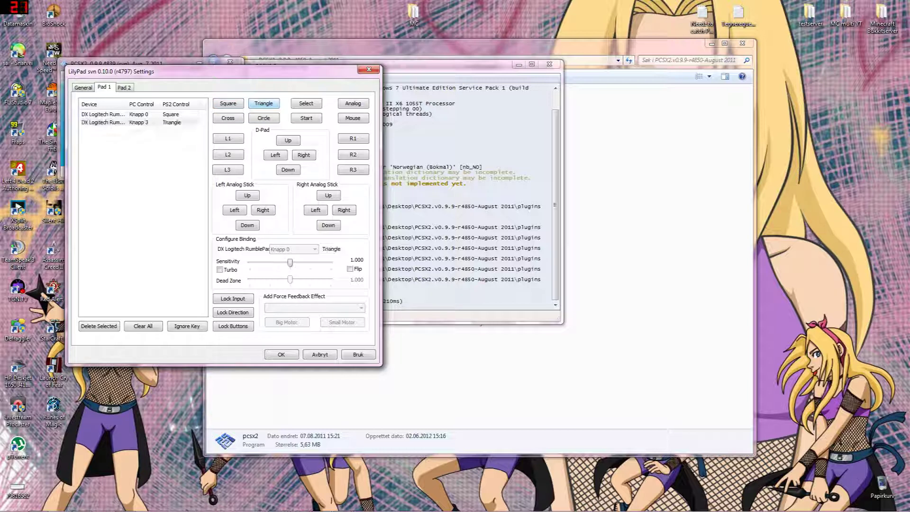
click(264, 118)
click(227, 118)
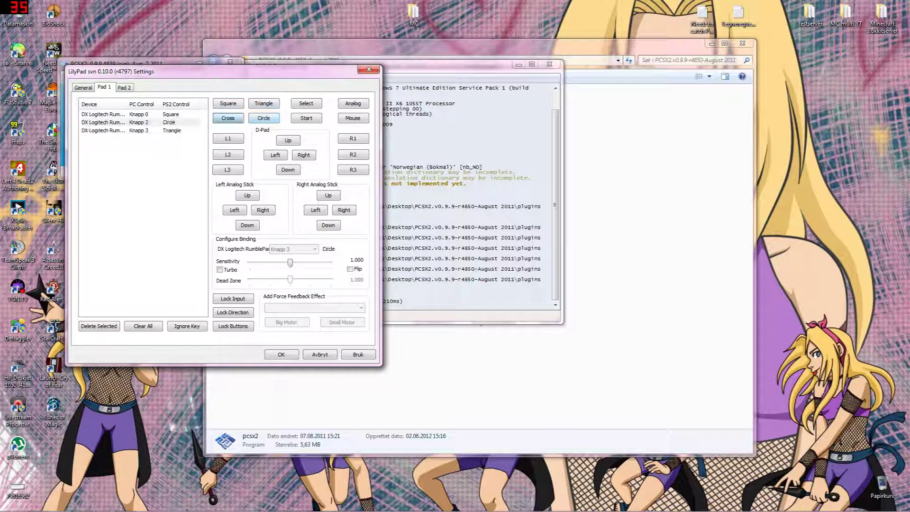
Bind L1, L2 and L3 to gamepad buttons Knapp 4, 6 and 10, and R1, R2 and R3 to Knapp 5, 7 and 11.
click(228, 139)
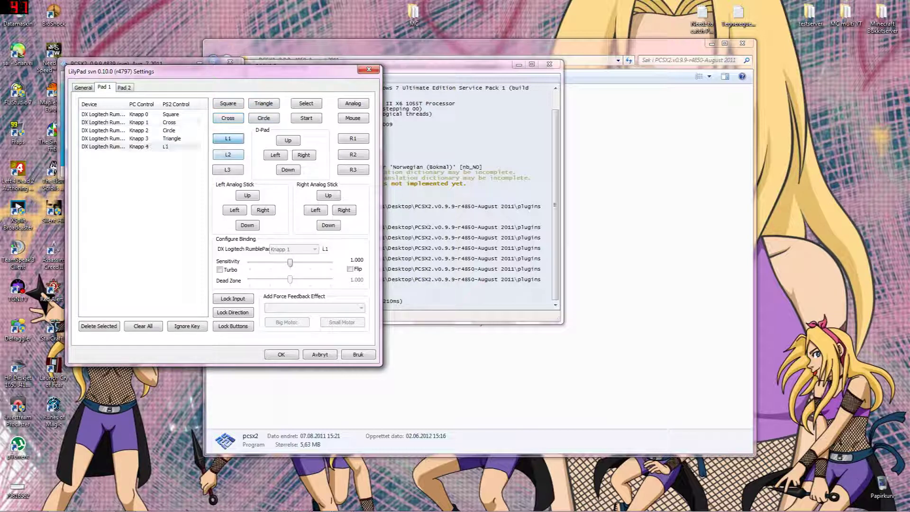
click(228, 154)
click(228, 169)
click(353, 138)
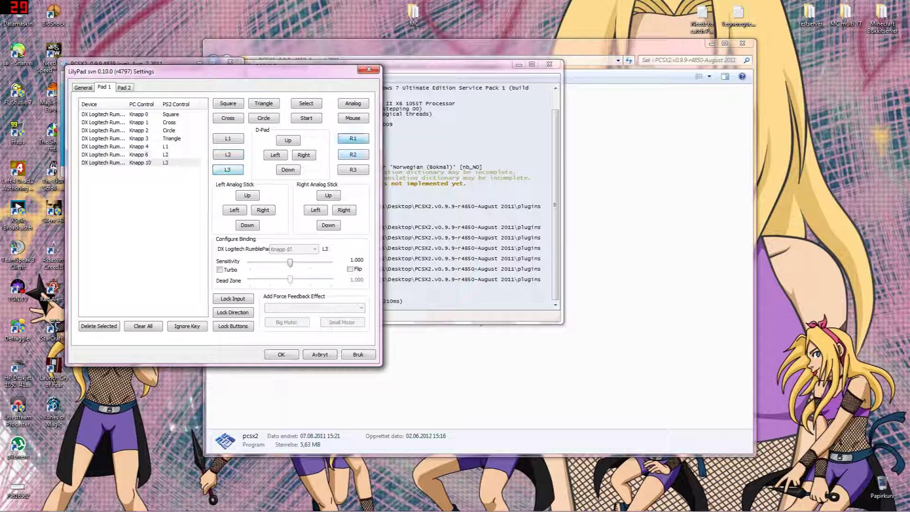
click(353, 154)
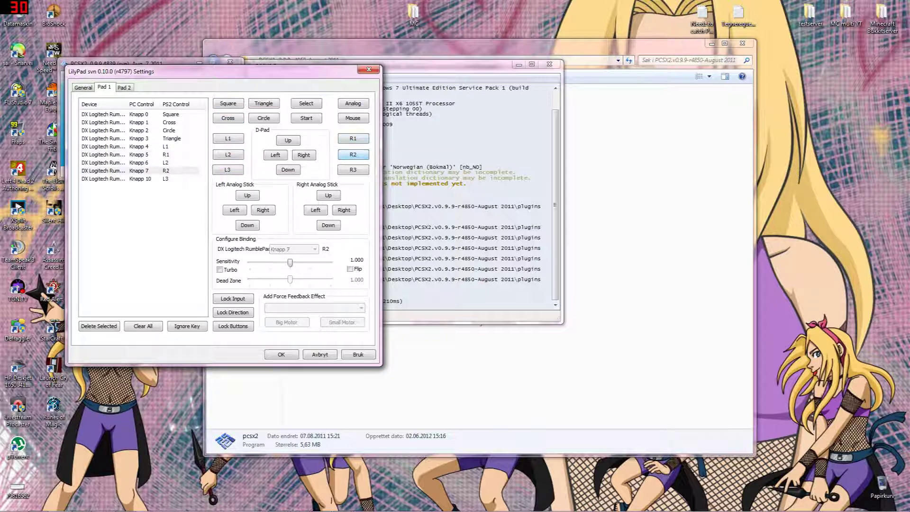
click(353, 170)
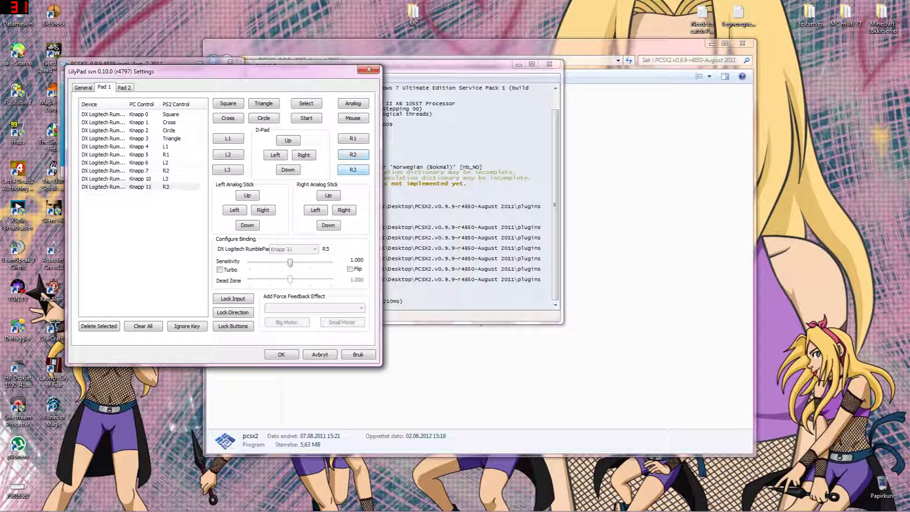
Bind the D-Pad's Up and Down to the gamepad's Y-akse - and +, and Left and Right to X-akse - and +.
click(288, 140)
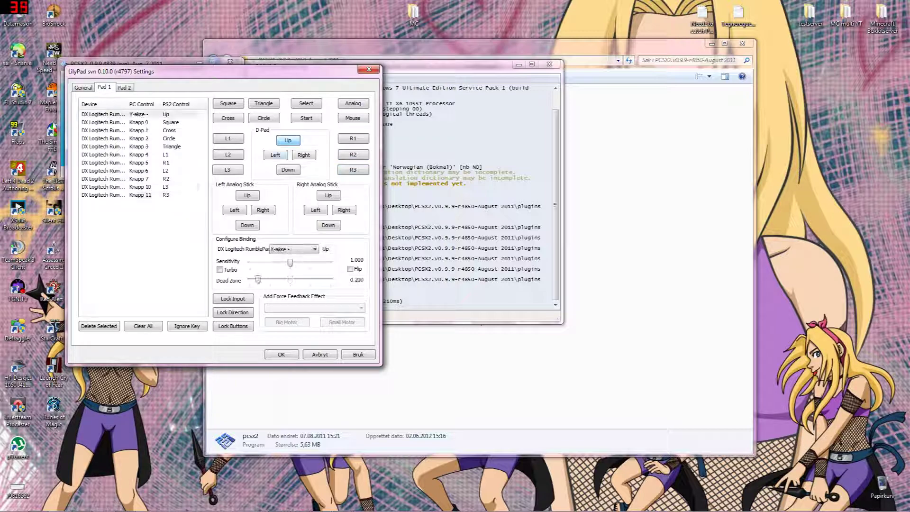
click(275, 155)
click(303, 155)
click(287, 170)
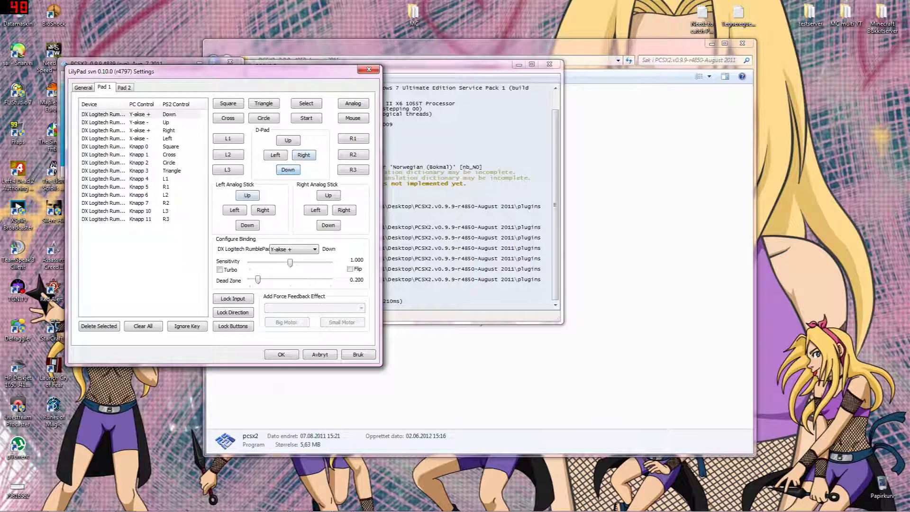
Bind the left analog stick's Up, Left, Right and Down to the gamepad's Endringsbryter directions.
click(247, 195)
click(234, 210)
click(263, 210)
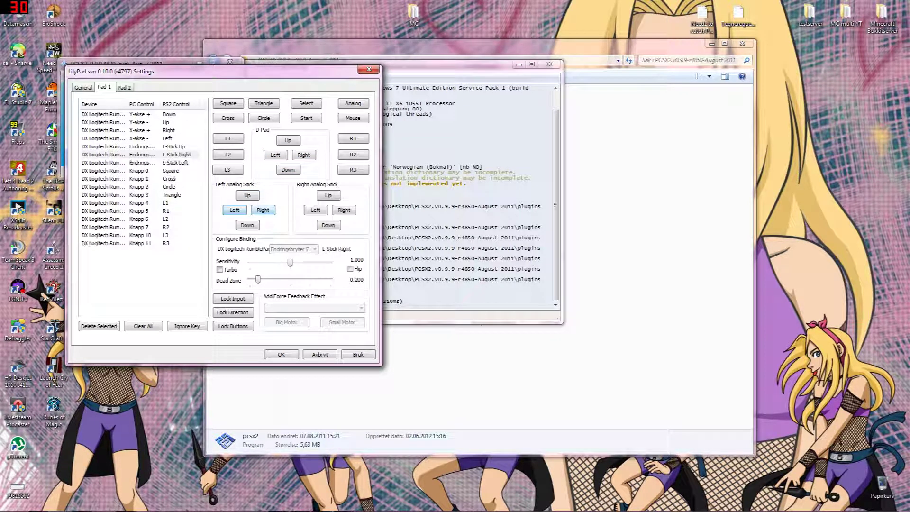
click(247, 225)
Bind the right analog stick's Up and Down to Z-rotasjon - and +, and its Left and Right to Z-akse - and +.
click(328, 195)
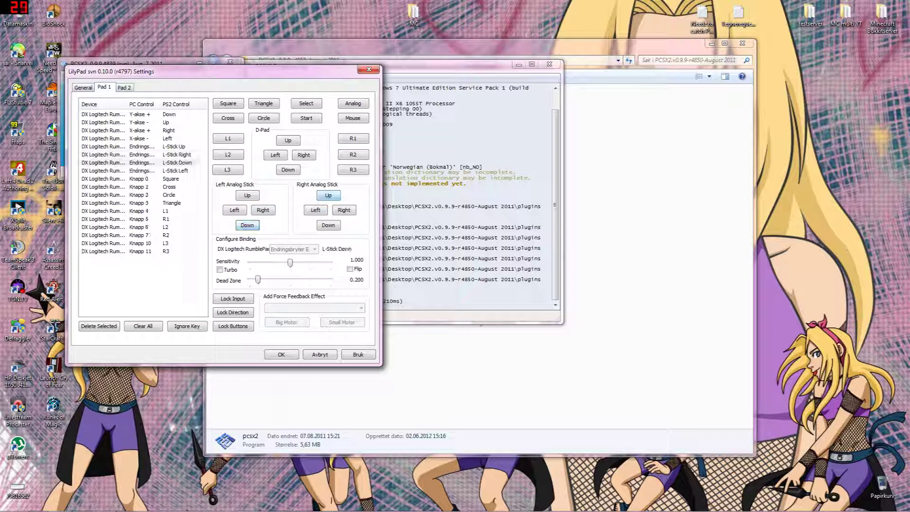
click(315, 210)
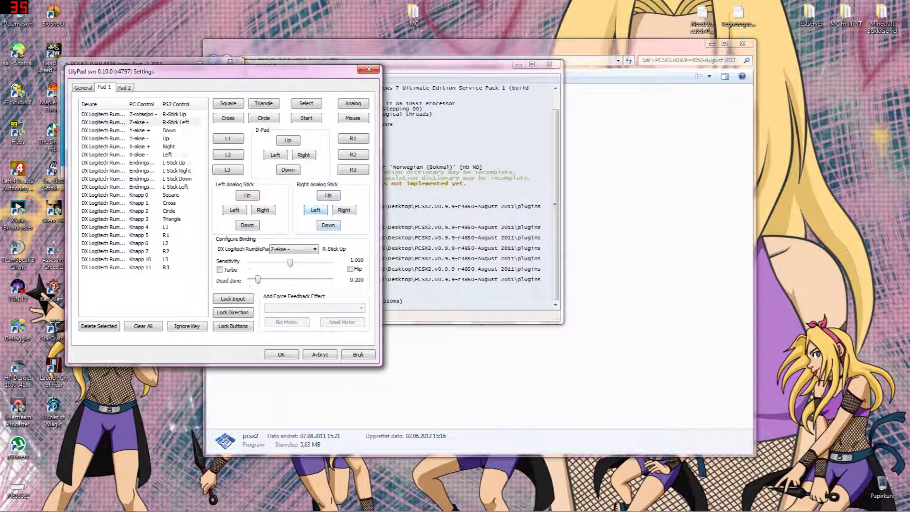
click(345, 210)
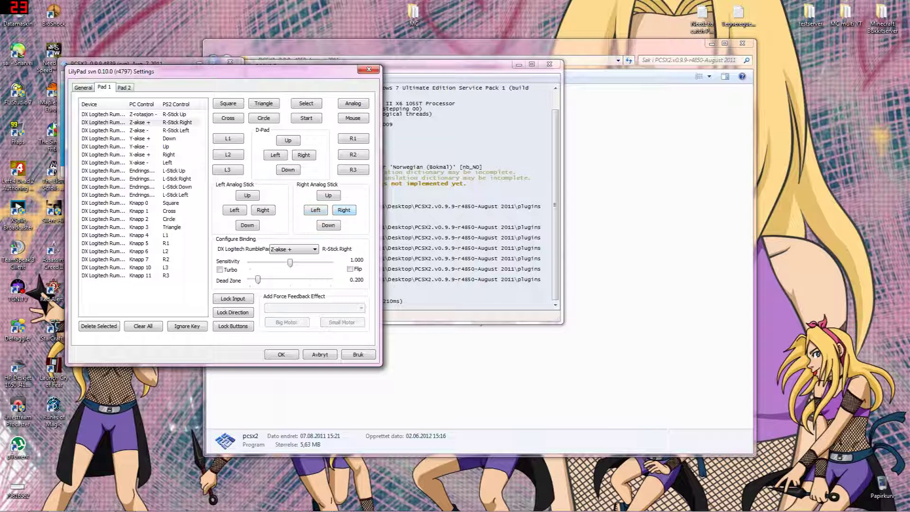
click(328, 225)
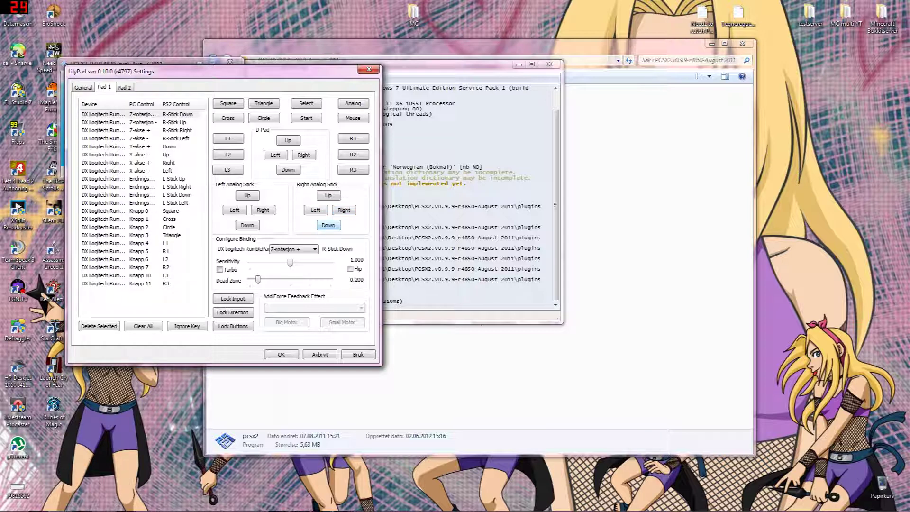
Bind Select to Knapp 8 and Start to Knapp 9, and apply and accept the controller settings.
click(306, 103)
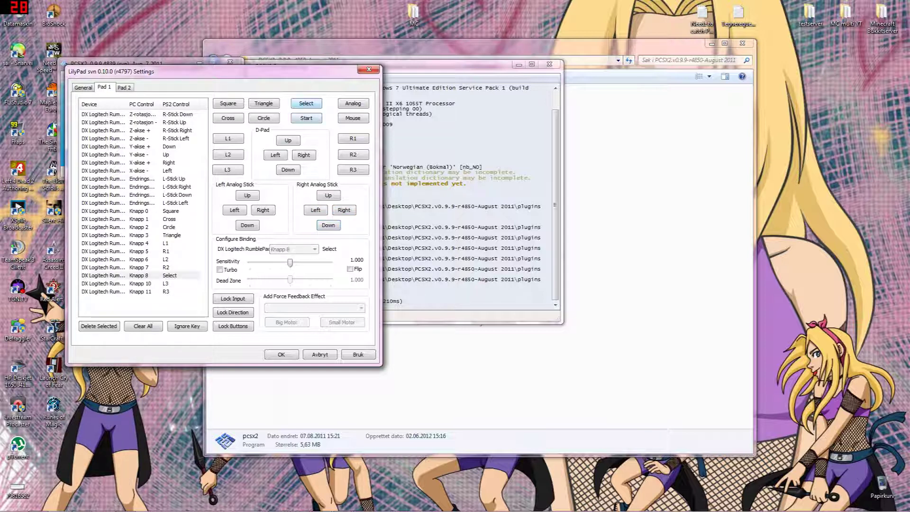
click(306, 118)
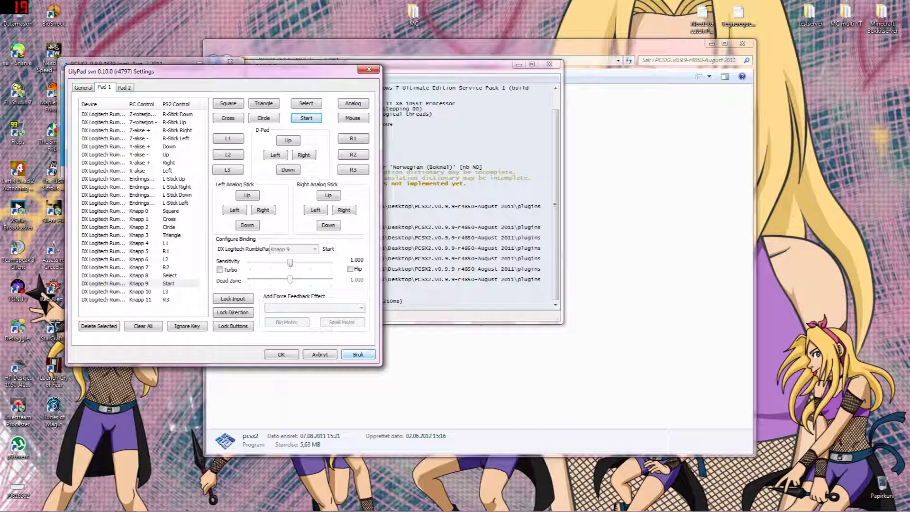
click(358, 354)
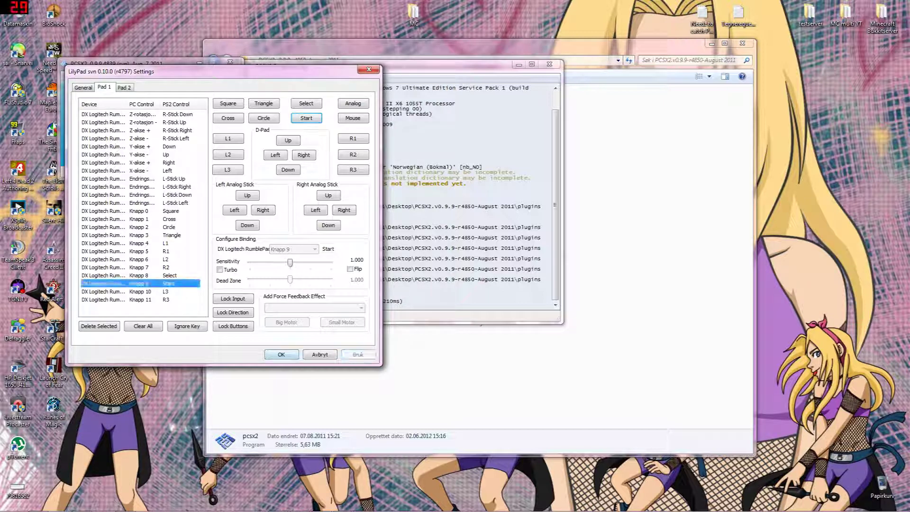
click(281, 354)
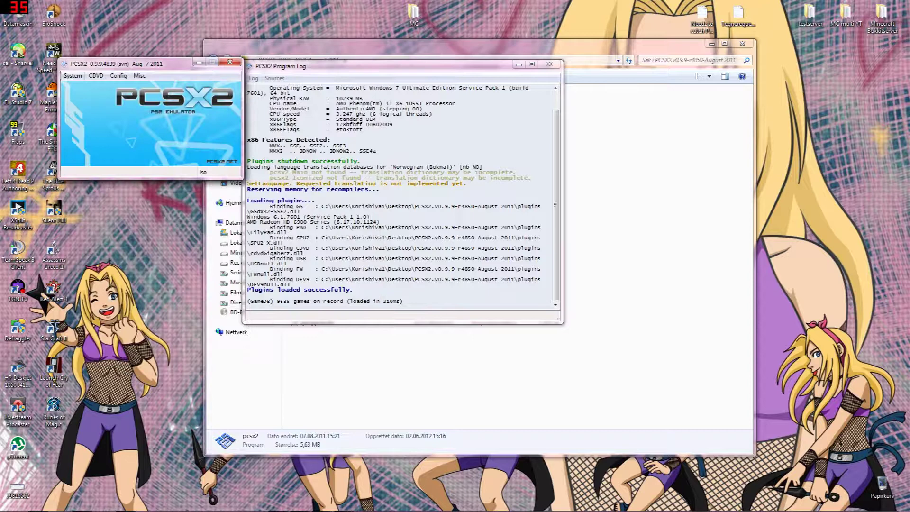
Load the Kingdom Hearts ISO as the disc source and boot it with Boot CDVD (full).
click(96, 76)
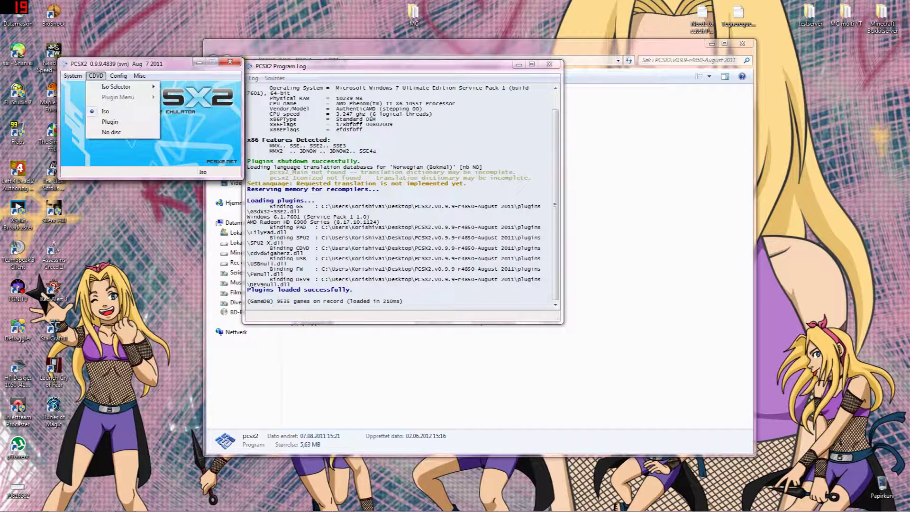
mouse_move(116, 86)
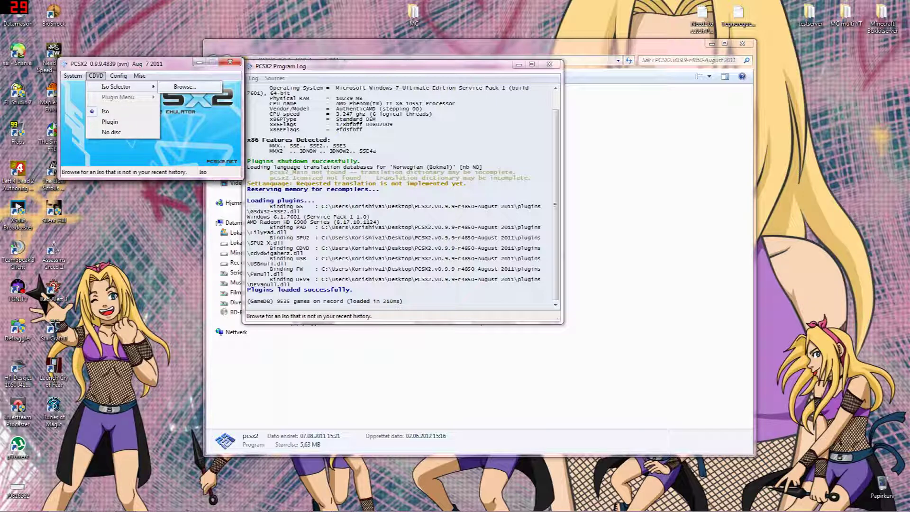
click(185, 87)
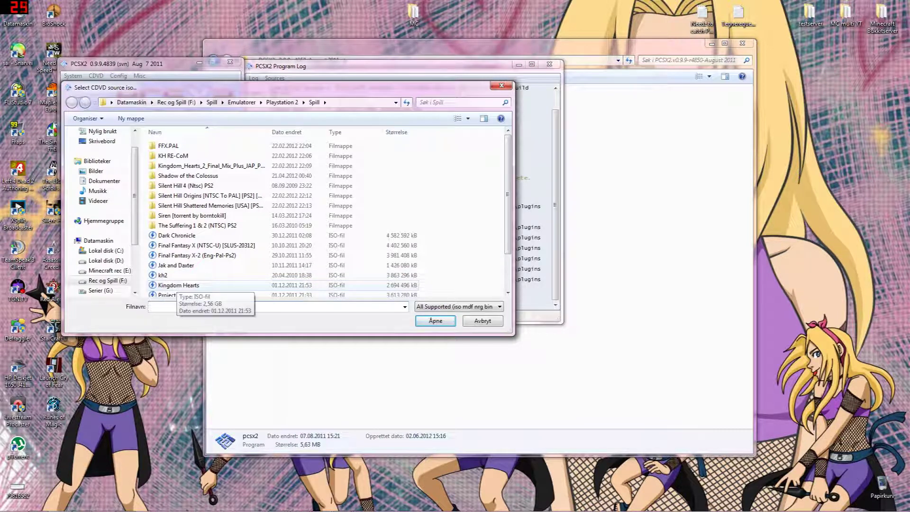
double_click(177, 285)
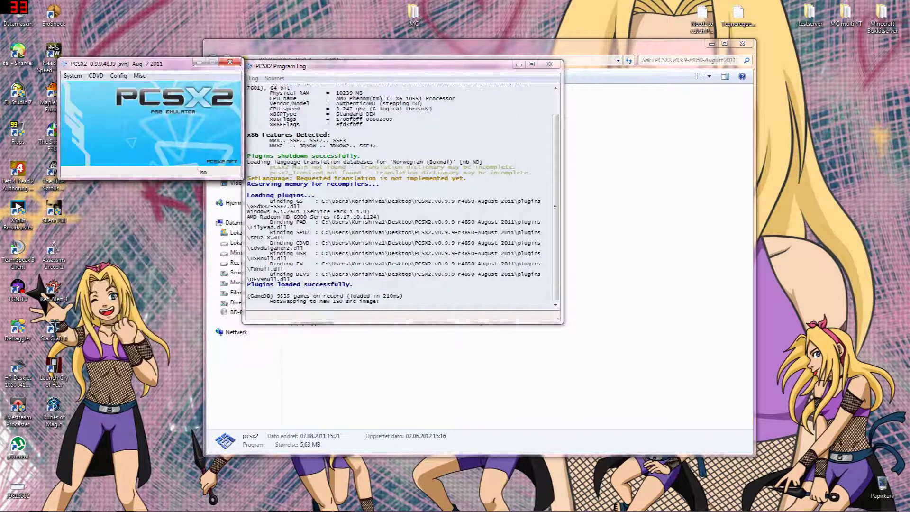
click(72, 76)
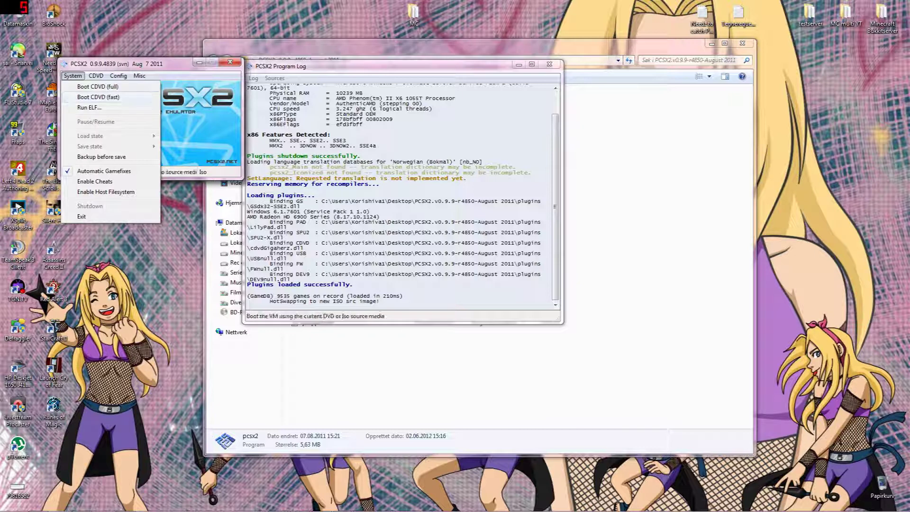
click(97, 87)
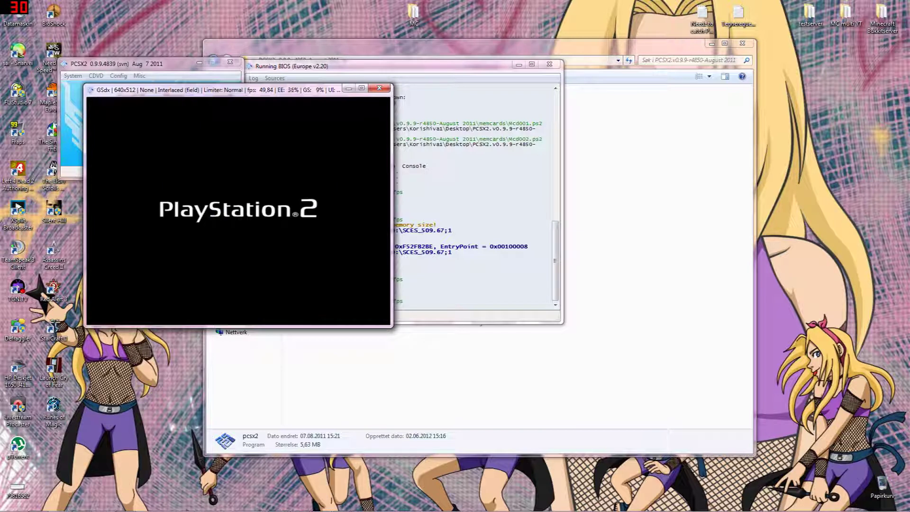
Lower the emulator's GSdx volume to about a quarter in the Windows volume mixer.
click(858, 505)
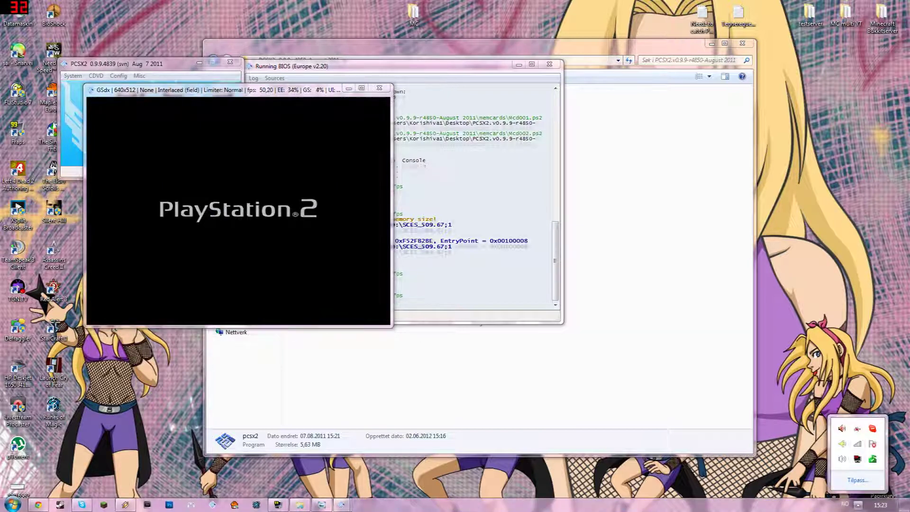
right_click(842, 459)
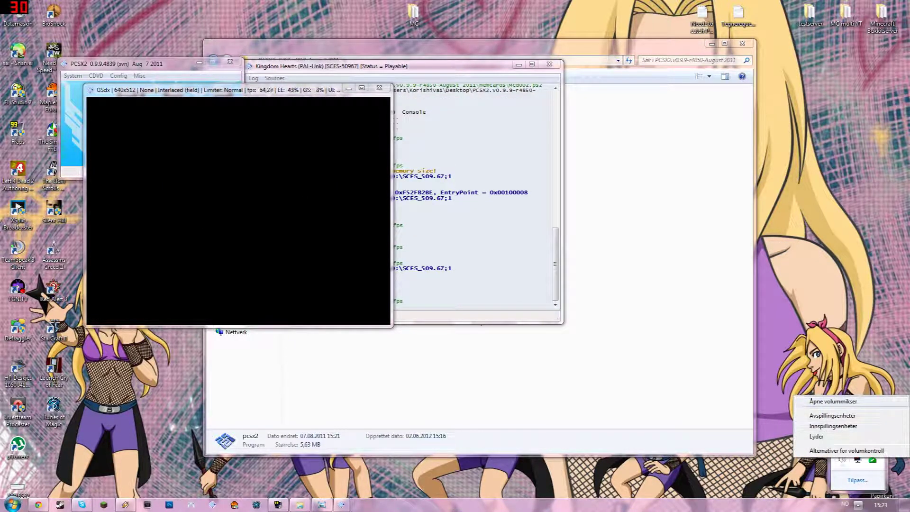
click(833, 401)
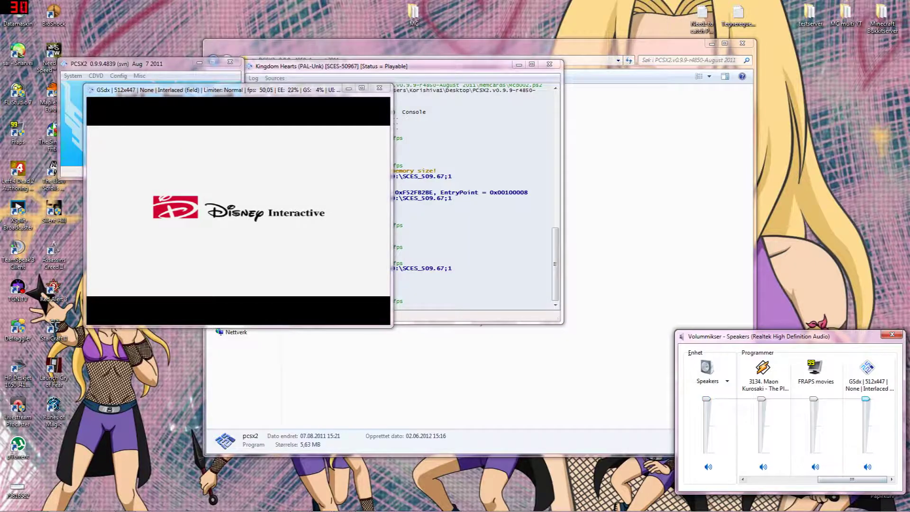
drag(865, 398, 865, 441)
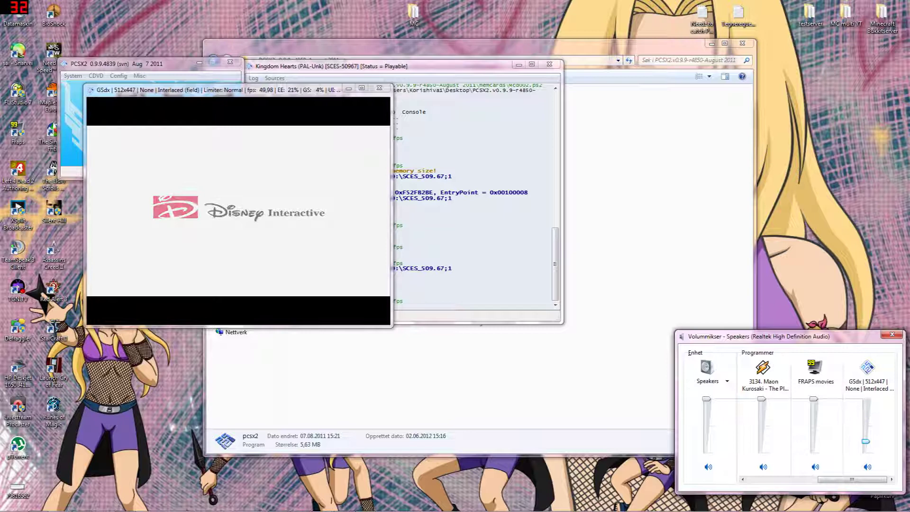
Close the volume mixer and fast-forward Kingdom Hearts in Turbo mode to its title screen, ending at Normal speed.
click(891, 335)
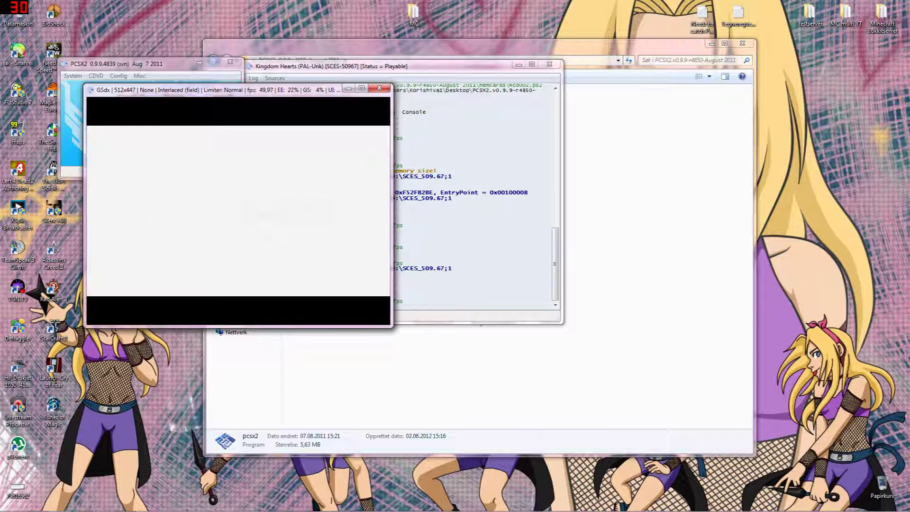
key(Tab)
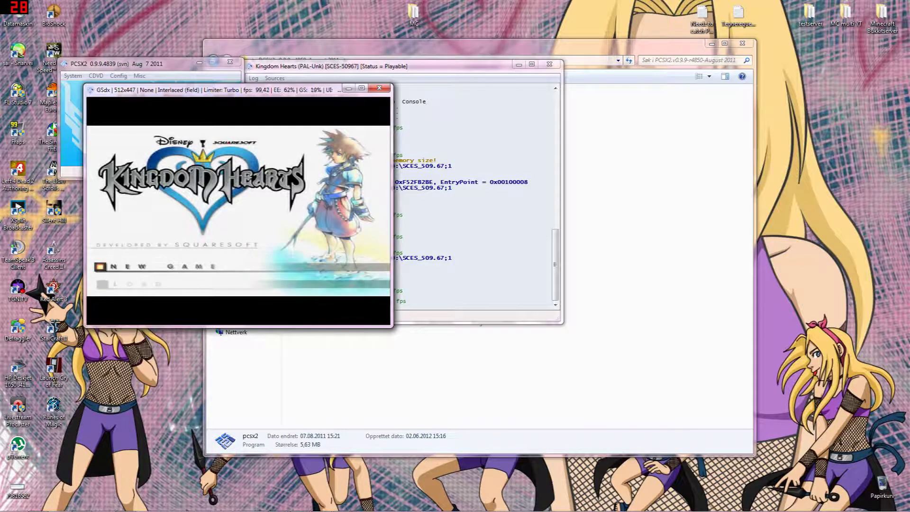
key(Tab)
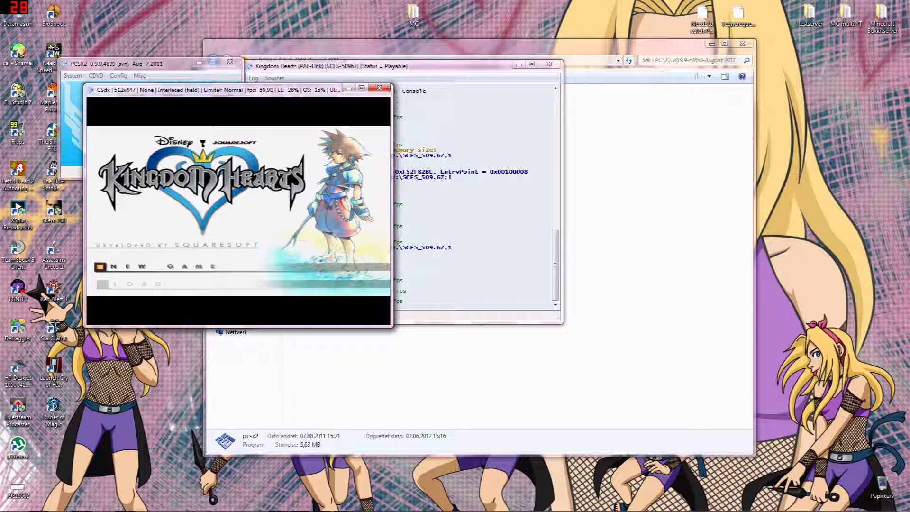
Try Expert and Normal in the New Game difficulty choice, back out to the title screen and close the game window.
key(x)
key(Right)
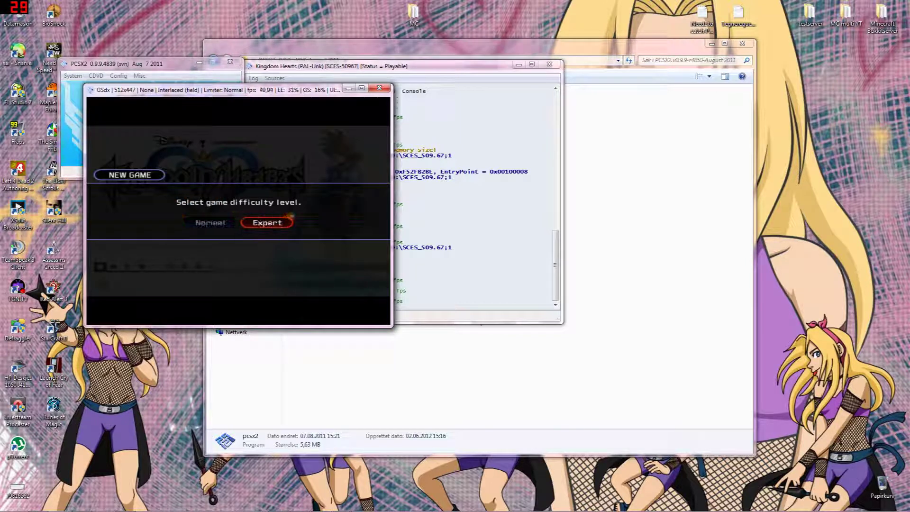
key(Left)
key(c)
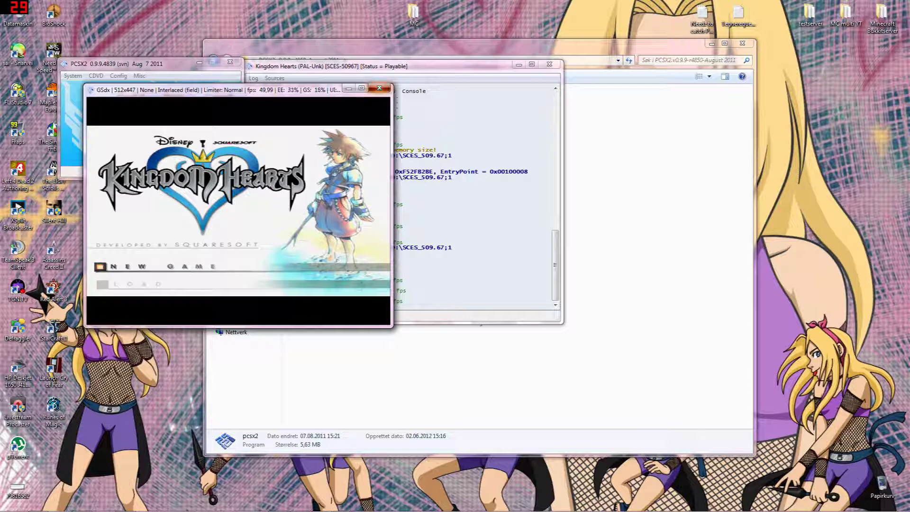
click(379, 88)
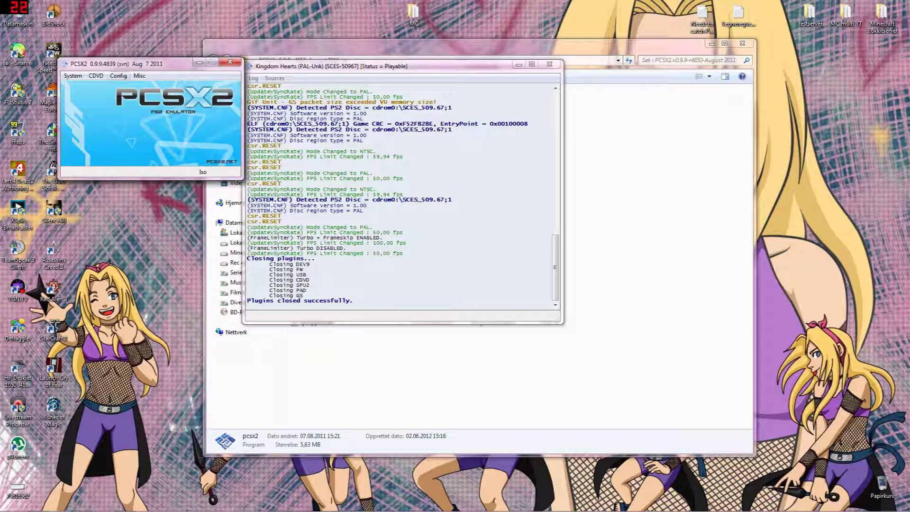
Load the Silent Hill 2 ISO from the Playstation 2 Spill folder as the disc source and boot it with a system reset.
click(118, 76)
mouse_move(140, 132)
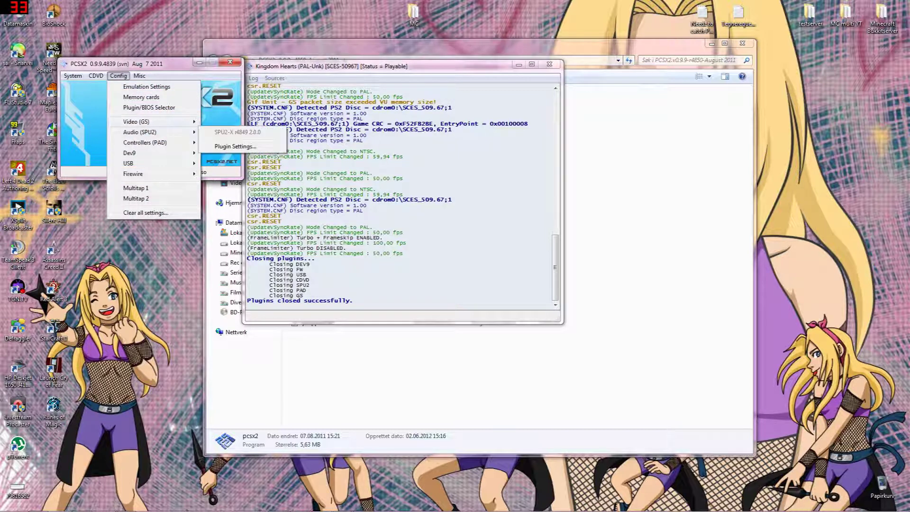
mouse_move(96, 76)
mouse_move(116, 86)
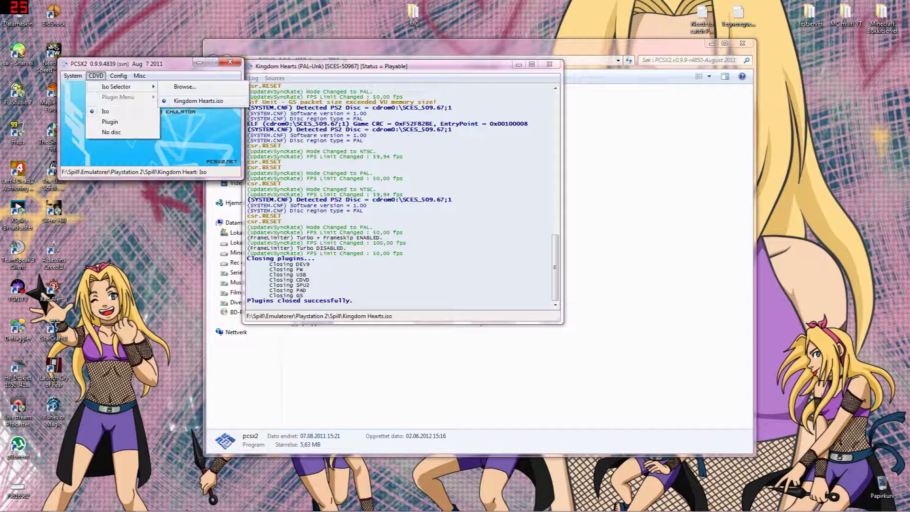
click(184, 87)
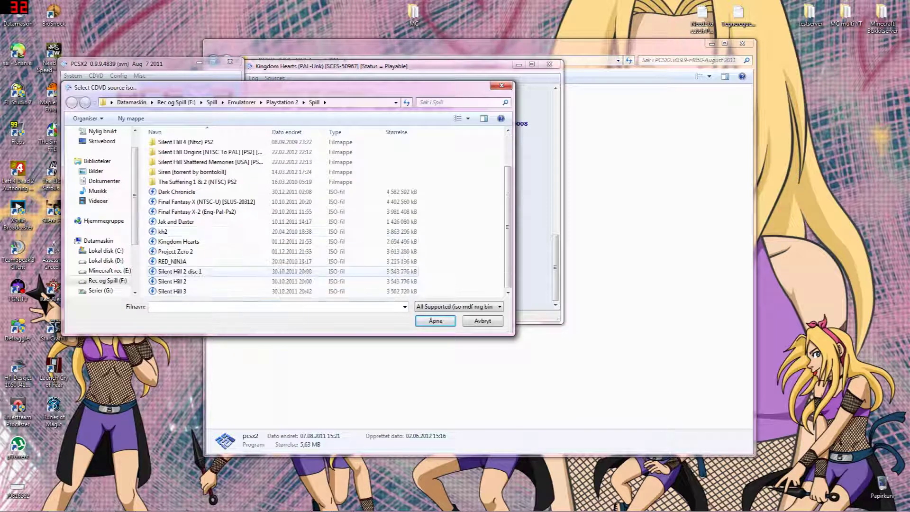
scroll(285, 273, down, 2)
click(172, 281)
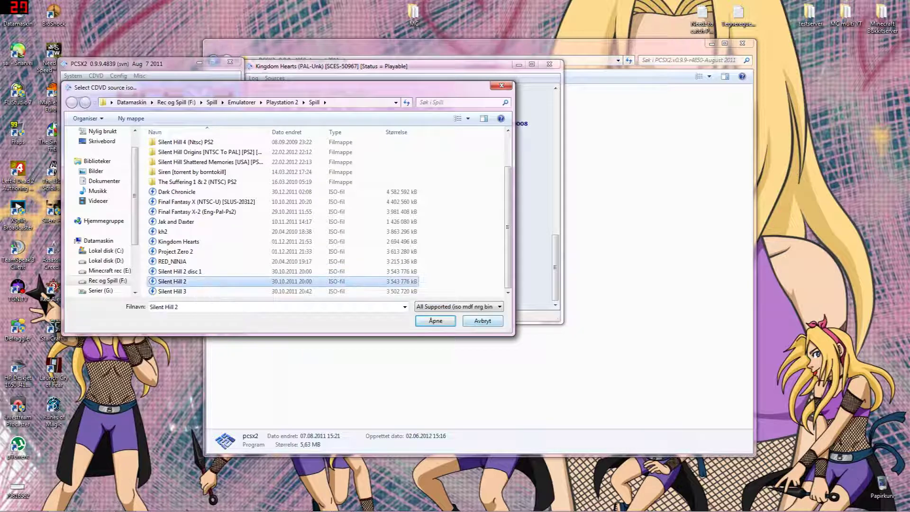
click(435, 320)
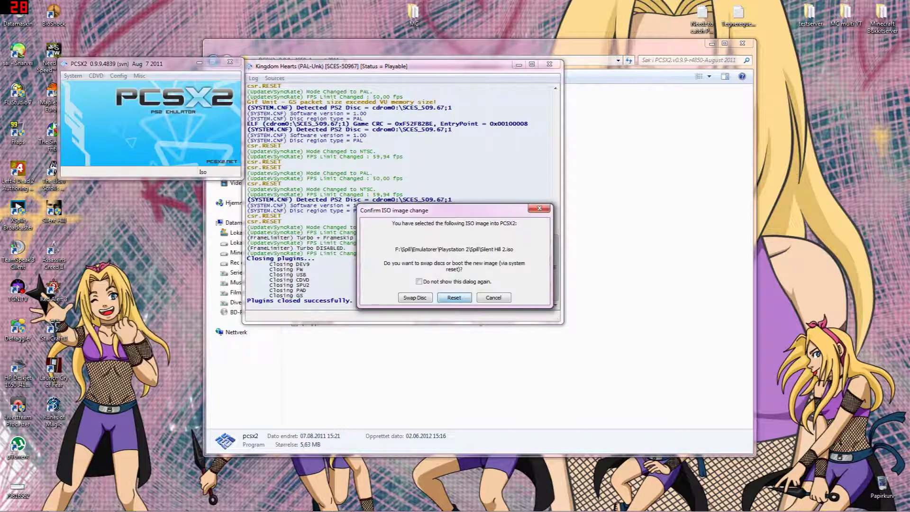
key(Return)
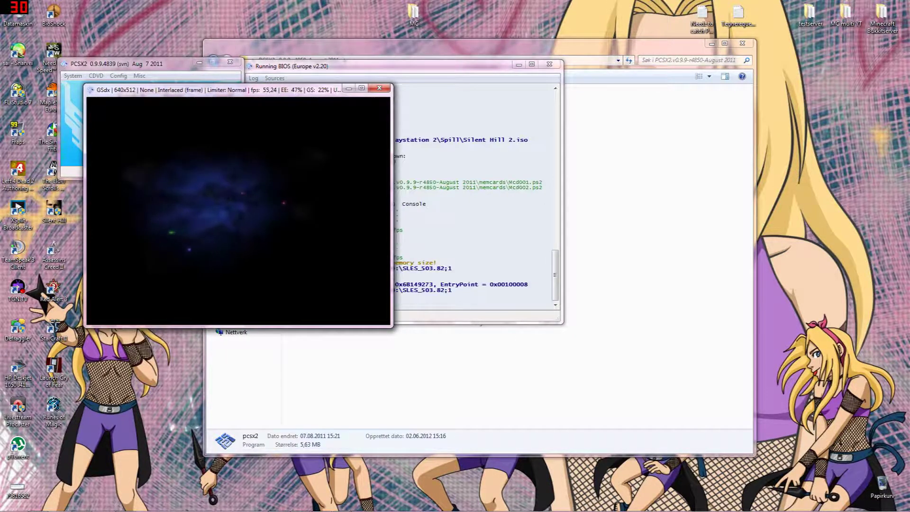
Fast-forward Silent Hill 2 in Turbo mode to its title screen and start a new game with Normal action and riddle levels.
key(Tab)
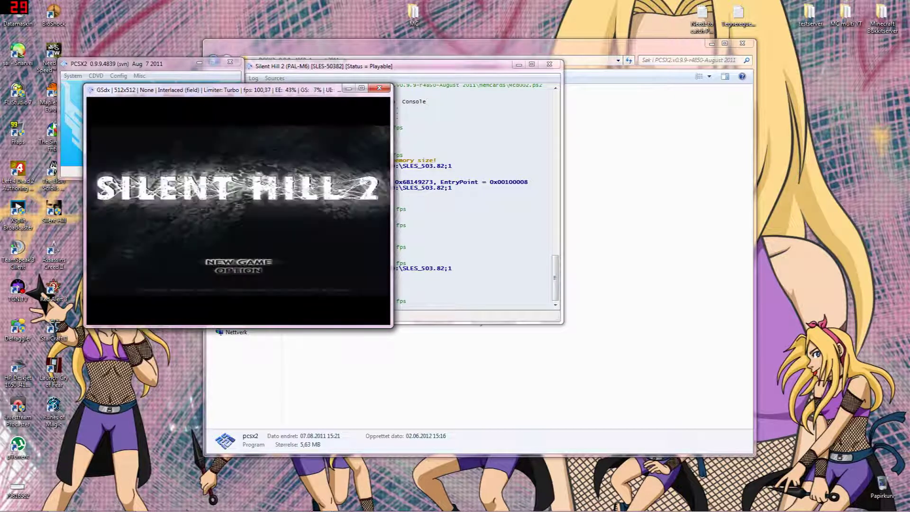
key(Tab)
key(Return)
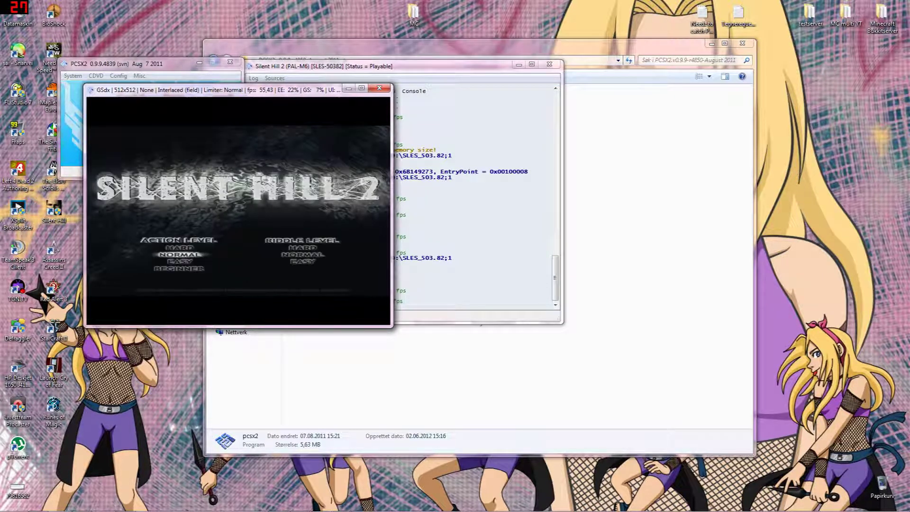
key(Return)
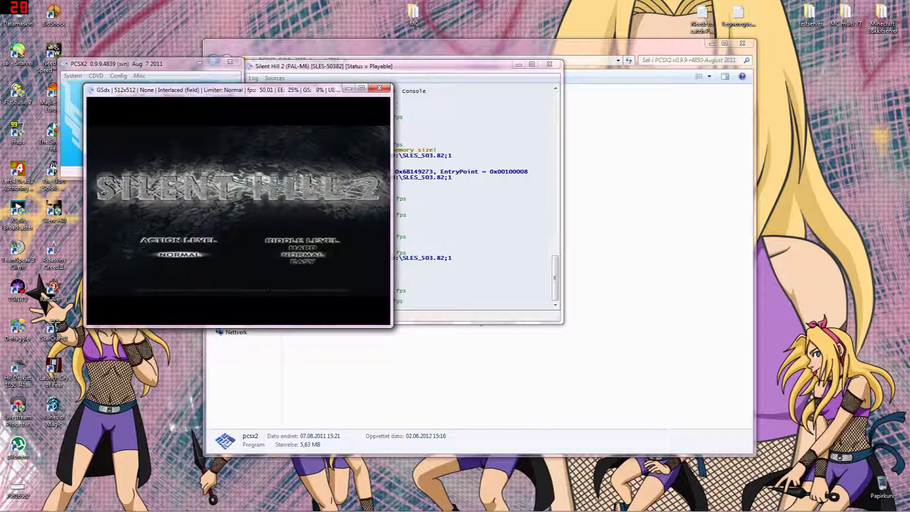
key(Return)
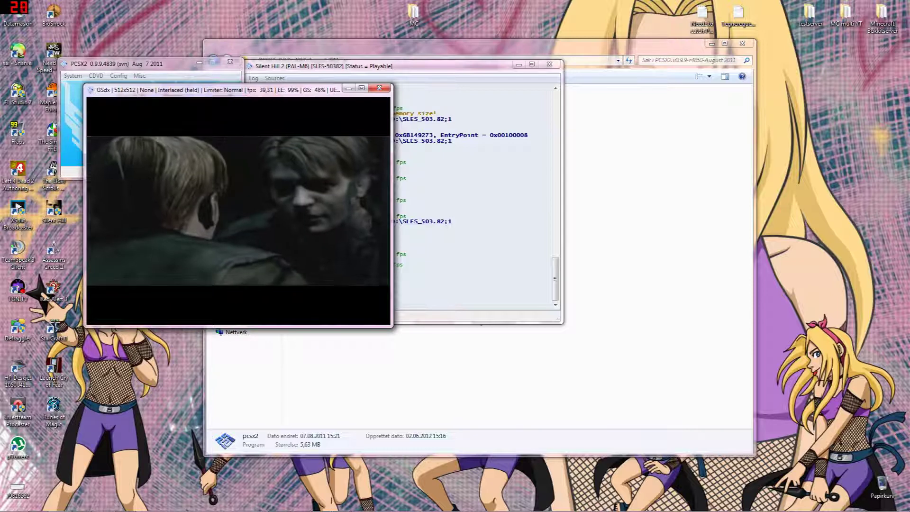
Cycle the GSdx deinterlace mode through the Weave, Bob and Blend variants and back to None during the cutscene.
key(F5)
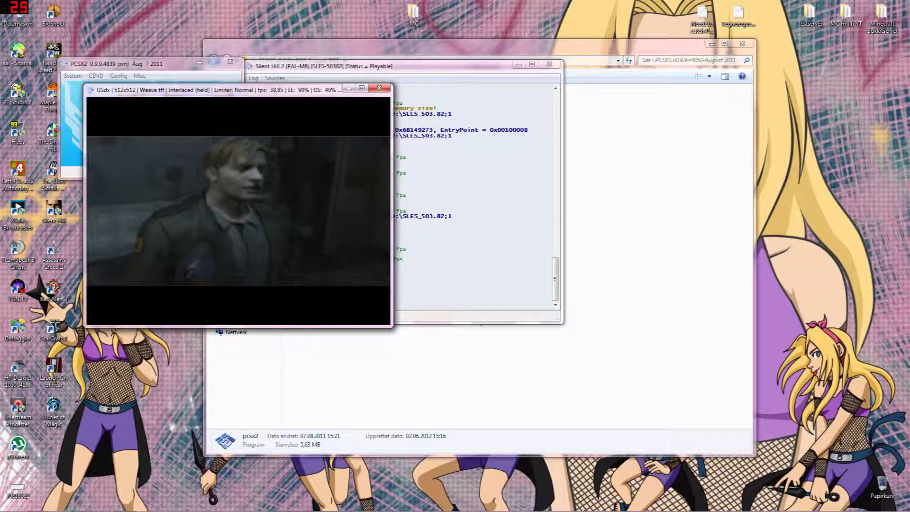
key(F5)
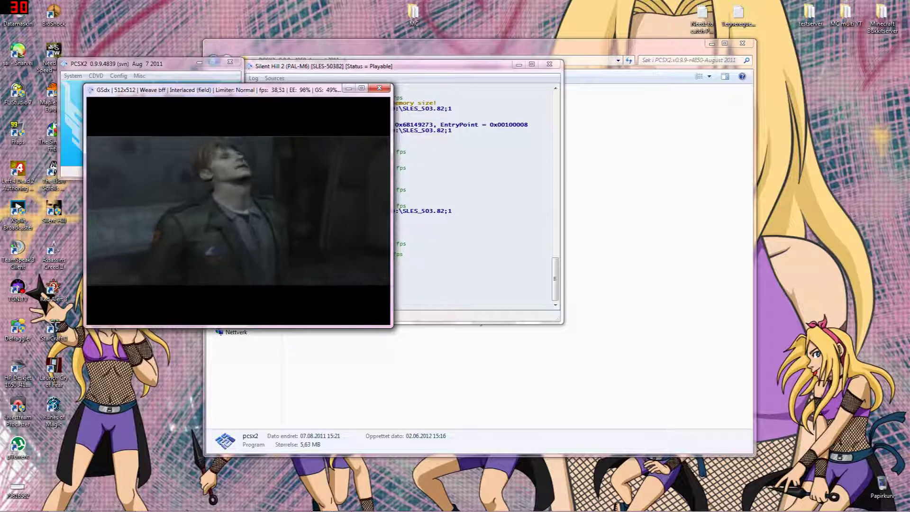
key(F5)
key(F5)
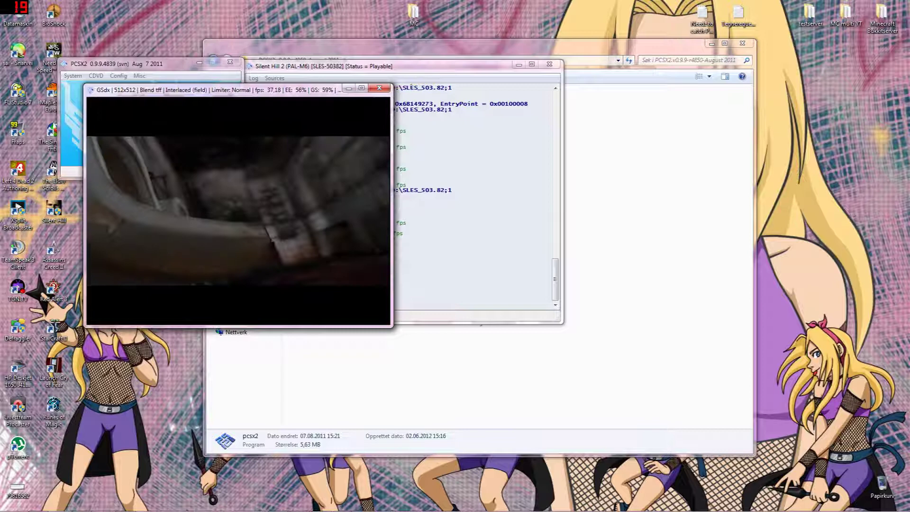
key(F5)
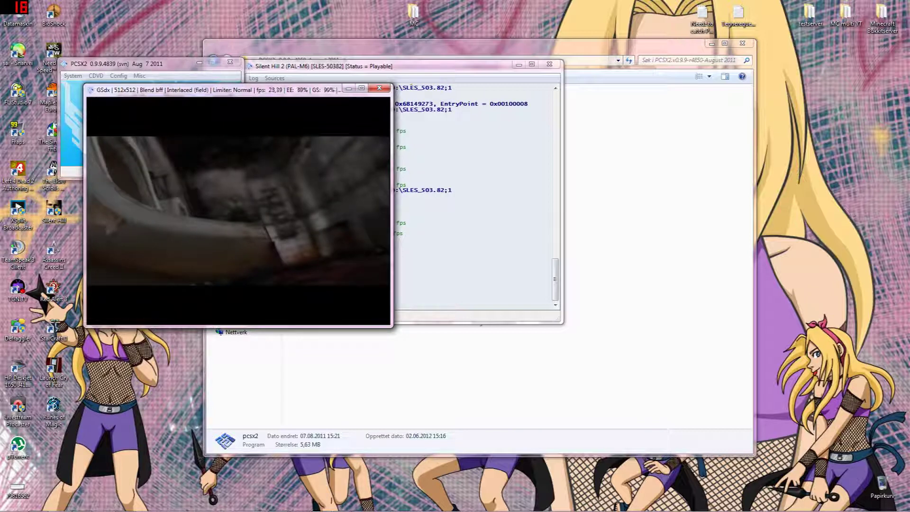
key(F5)
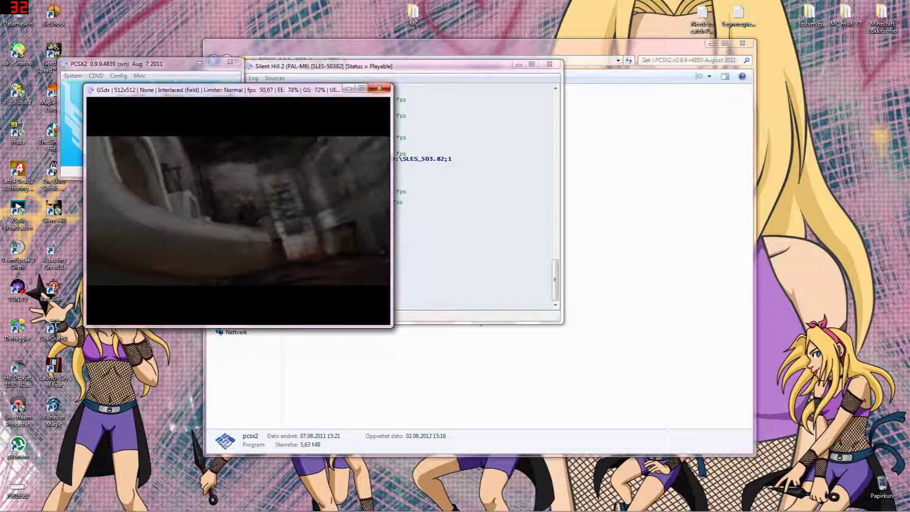
Stop Silent Hill 2, exit PCSX2 and close its program folder window.
key(Escape)
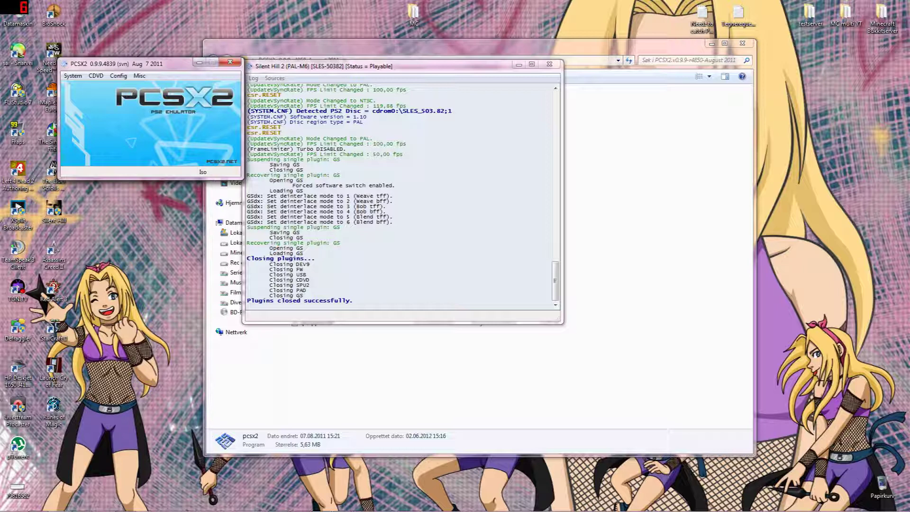
drag(400, 72, 402, 70)
click(230, 62)
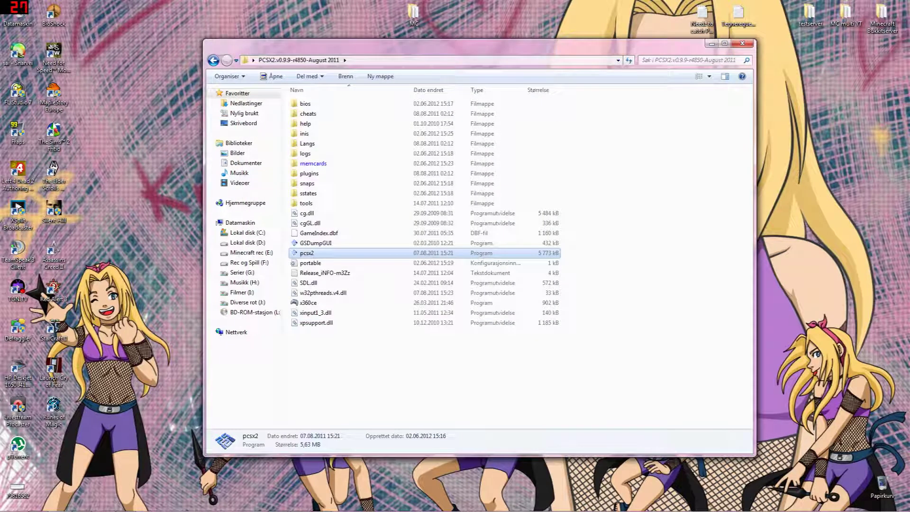
click(742, 44)
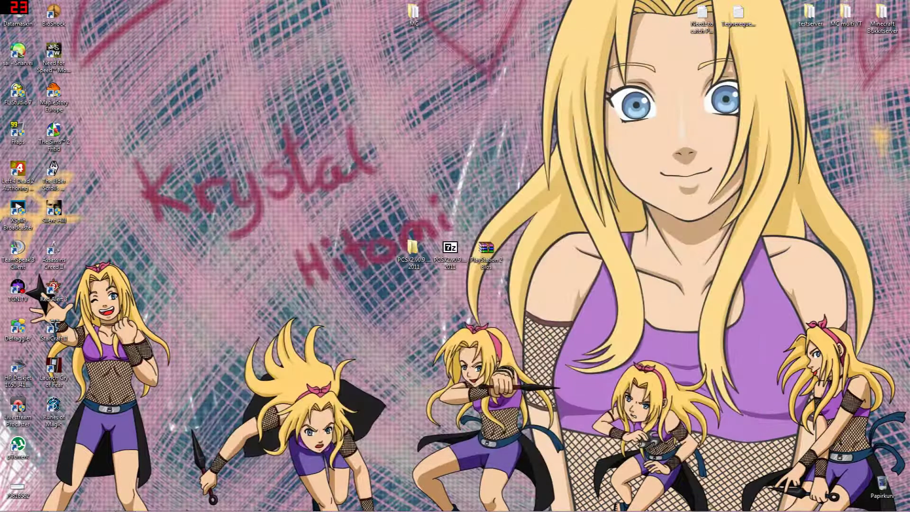